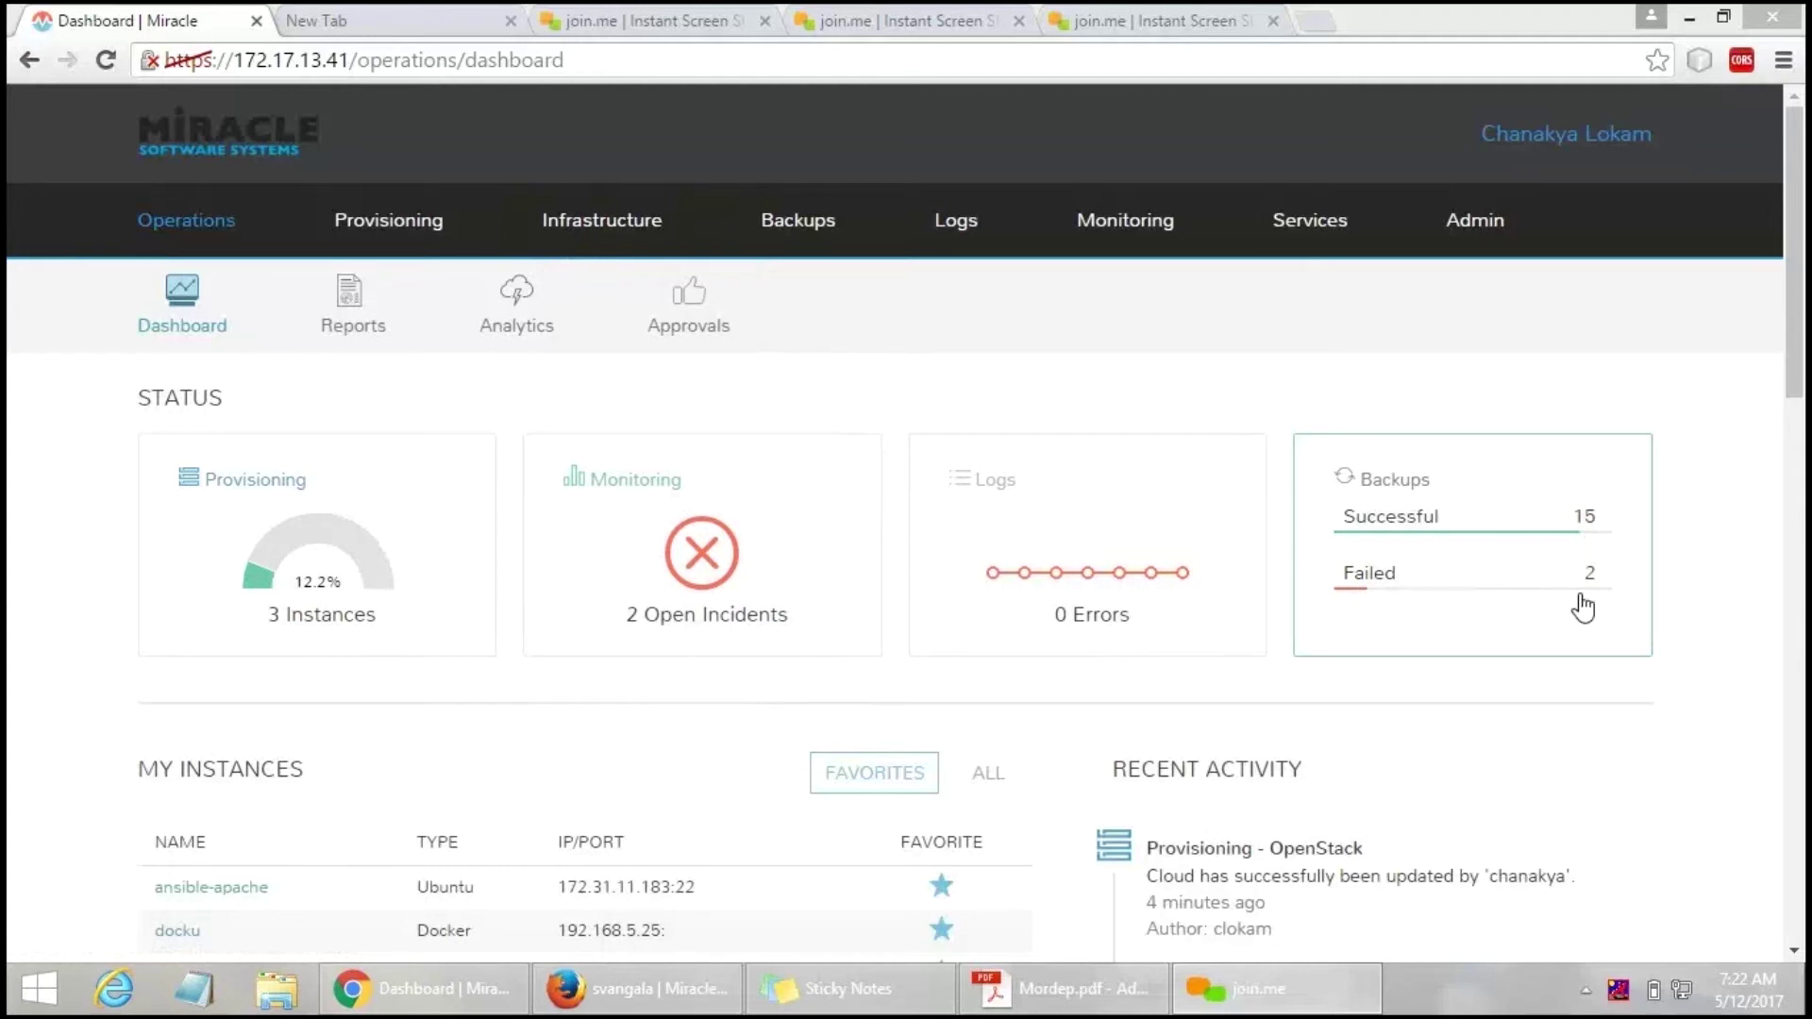
Examine the operations dashboard's status cards, instances, monitoring, logs, backups and recent activity.
{"action": "left_click_drag", "start_coordinate": [1795, 318], "coordinate": [1801, 510]}
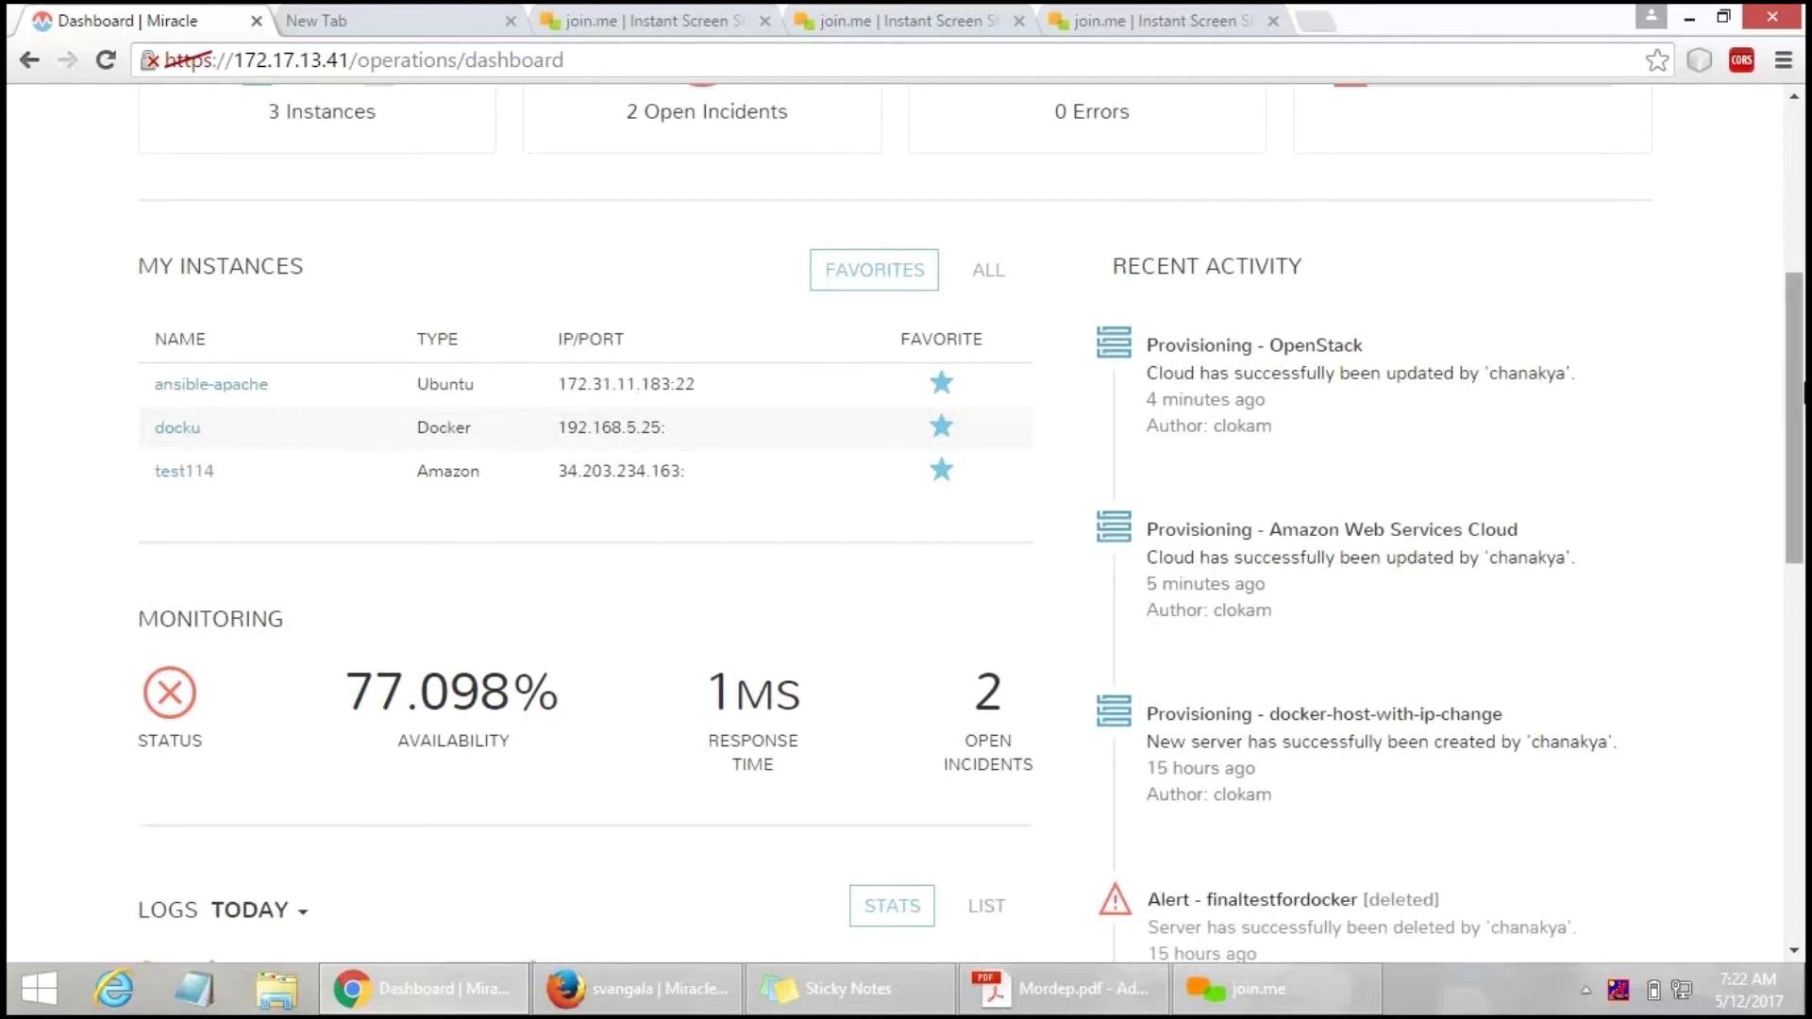
{"action": "scroll", "coordinate": [906, 519], "scroll_direction": "down", "scroll_amount": 2}
{"action": "scroll", "coordinate": [906, 519], "scroll_direction": "down", "scroll_amount": 2}
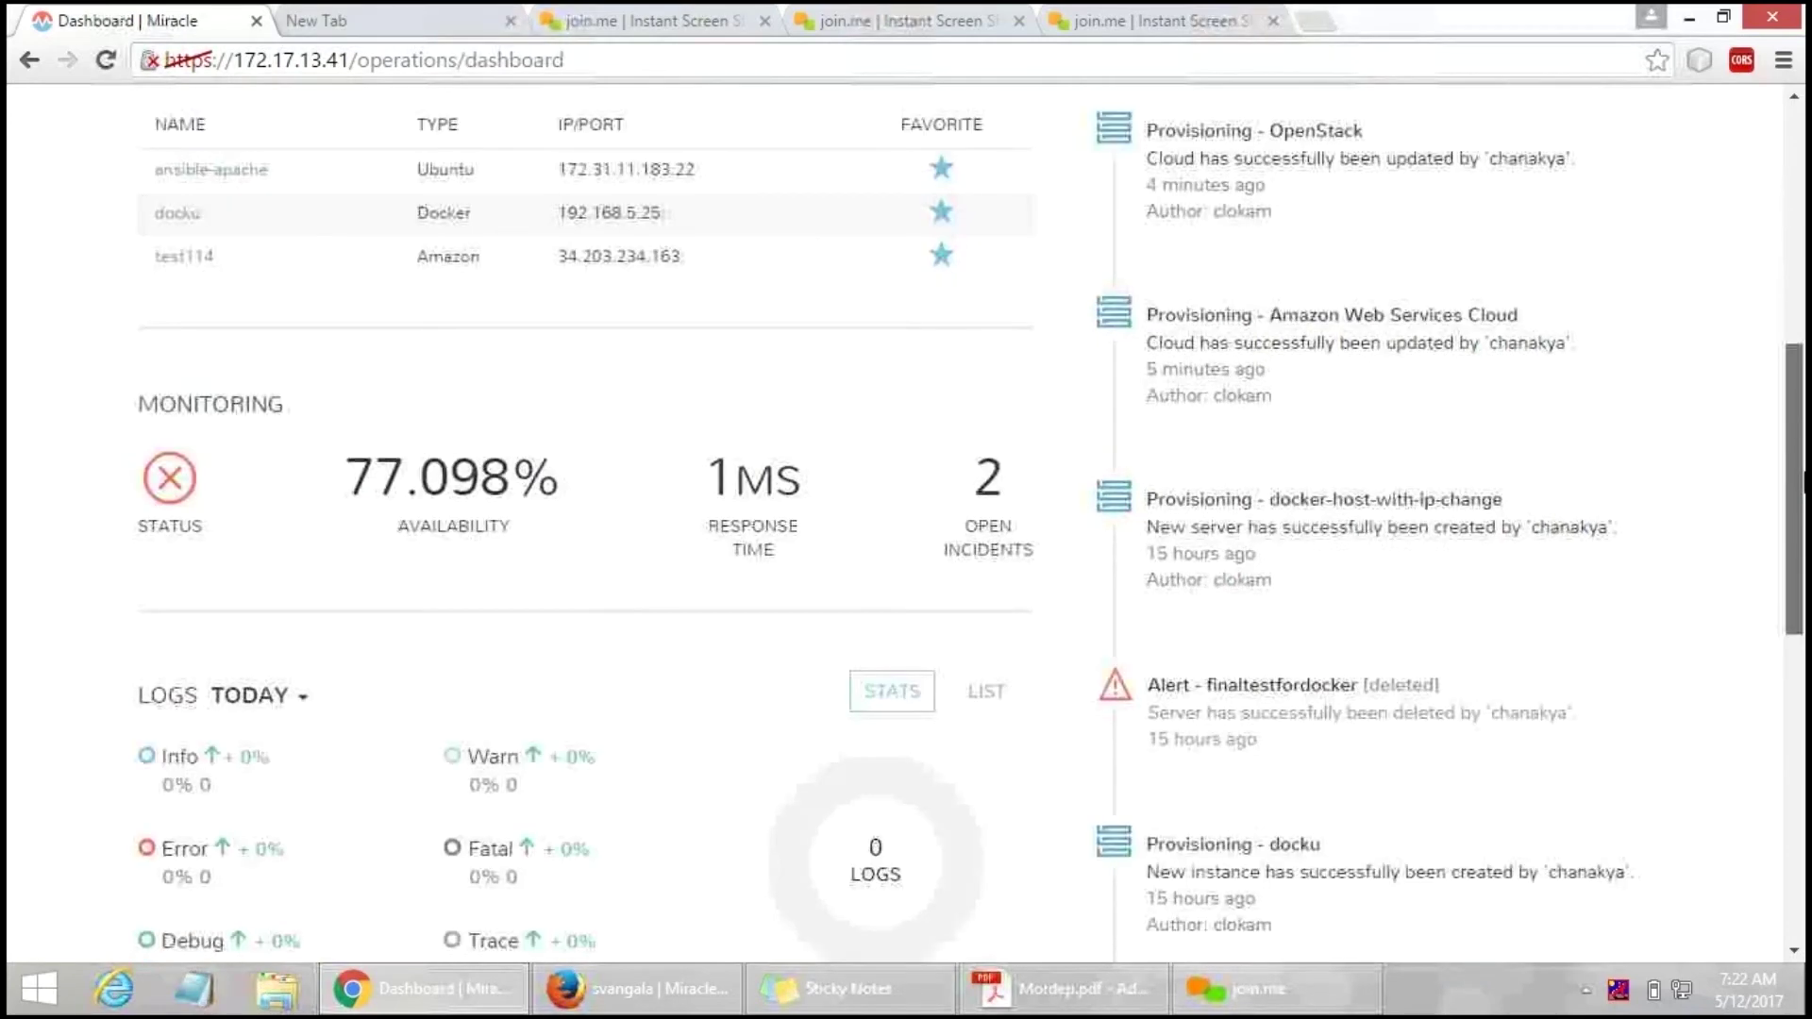
{"action": "scroll", "coordinate": [907, 520], "scroll_direction": "down", "scroll_amount": 1}
{"action": "scroll", "coordinate": [777, 286], "scroll_direction": "down", "scroll_amount": 1}
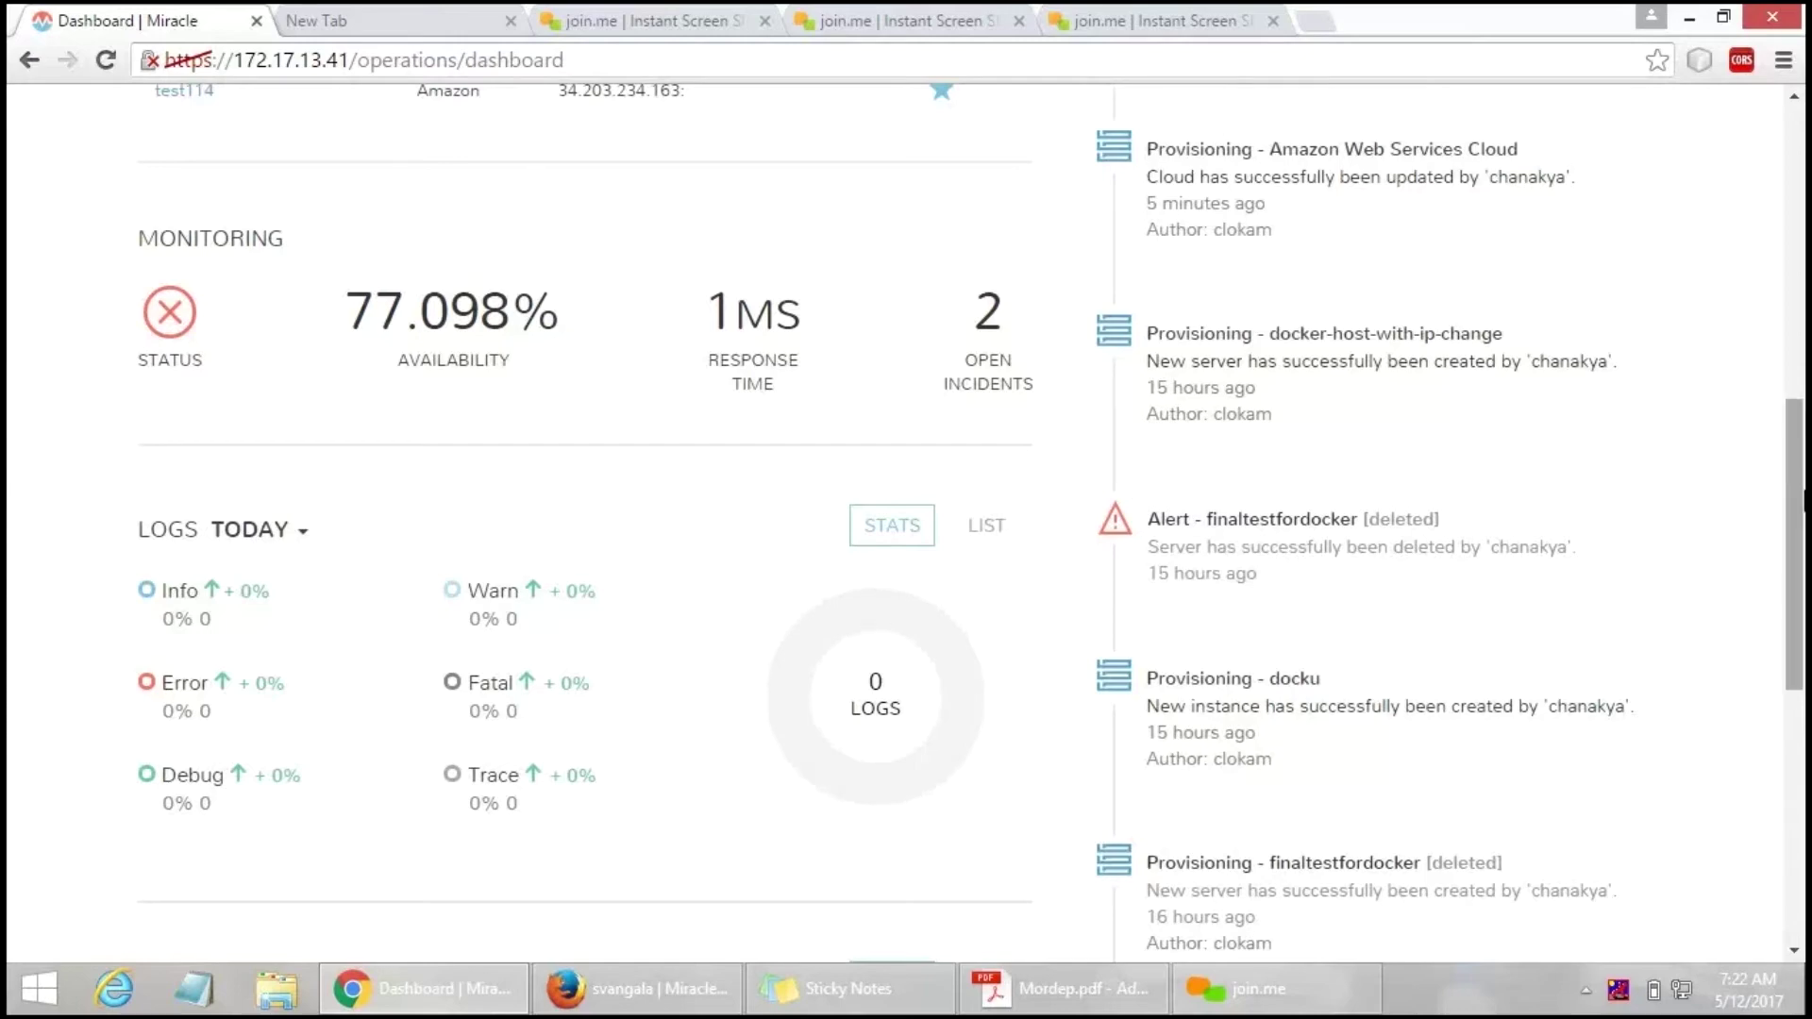
{"action": "left_click_drag", "start_coordinate": [1804, 500], "coordinate": [1805, 693]}
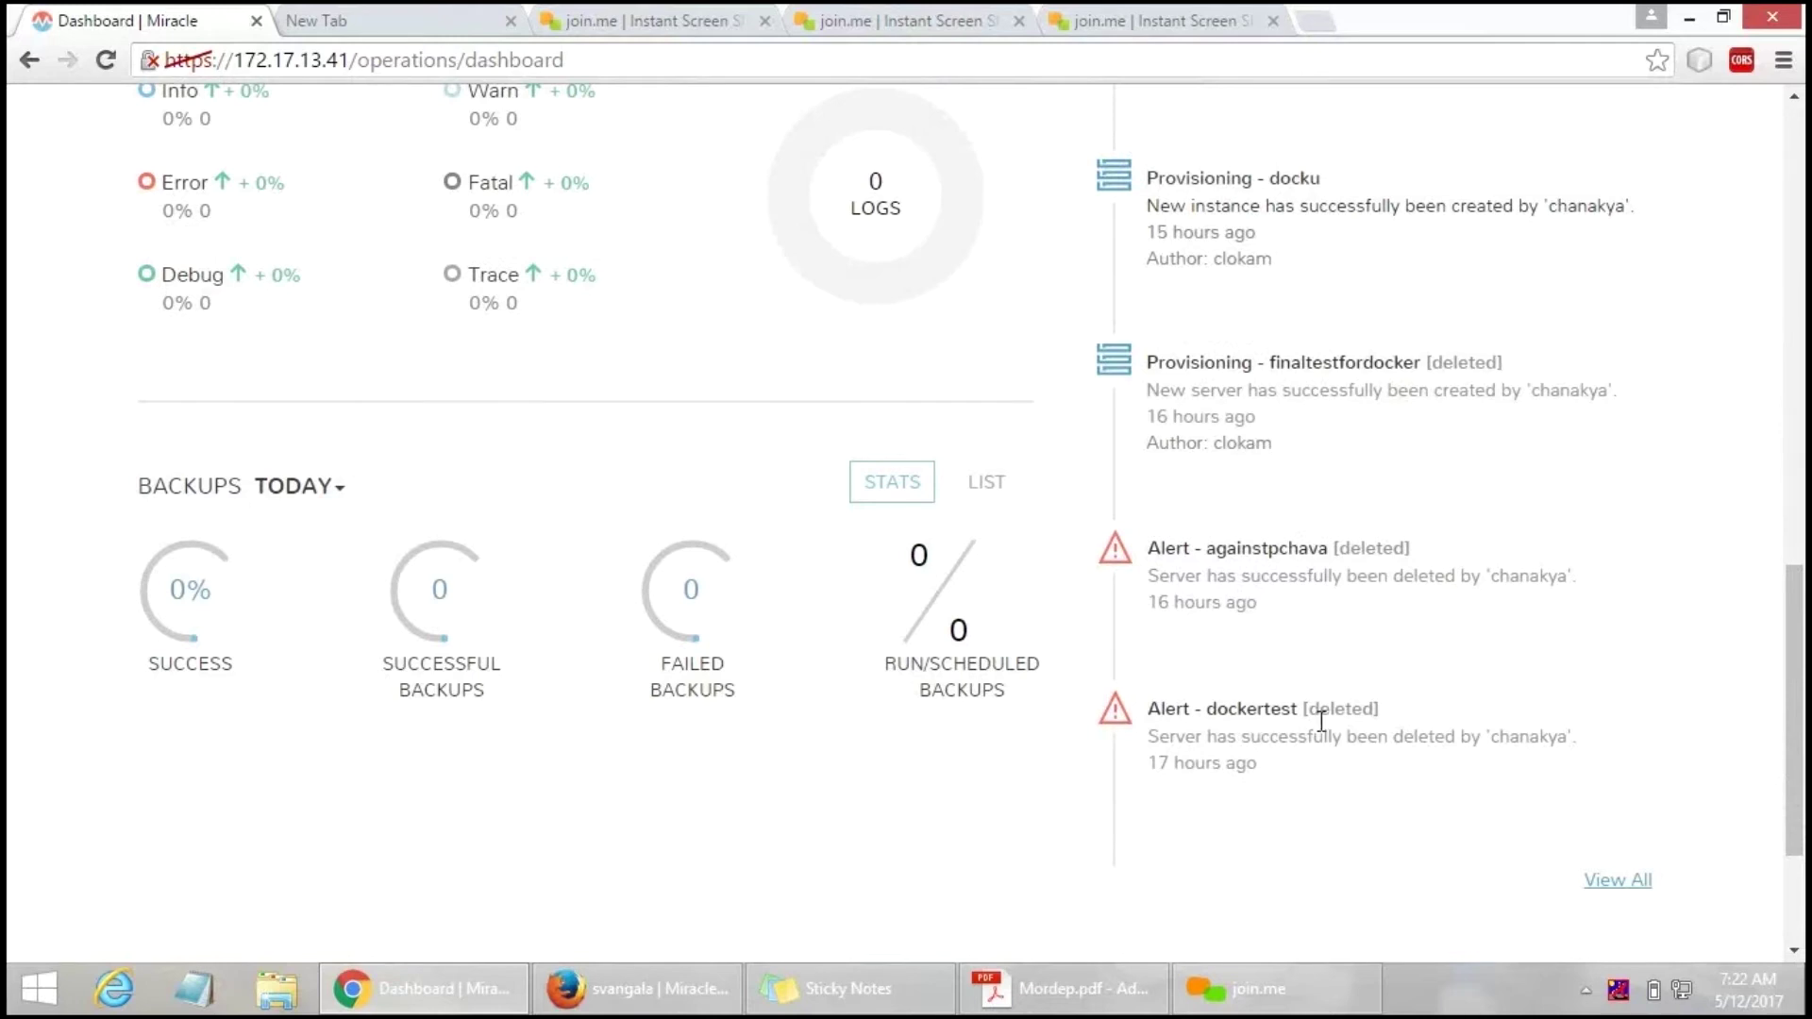
{"action": "left_click", "coordinate": [1796, 696]}
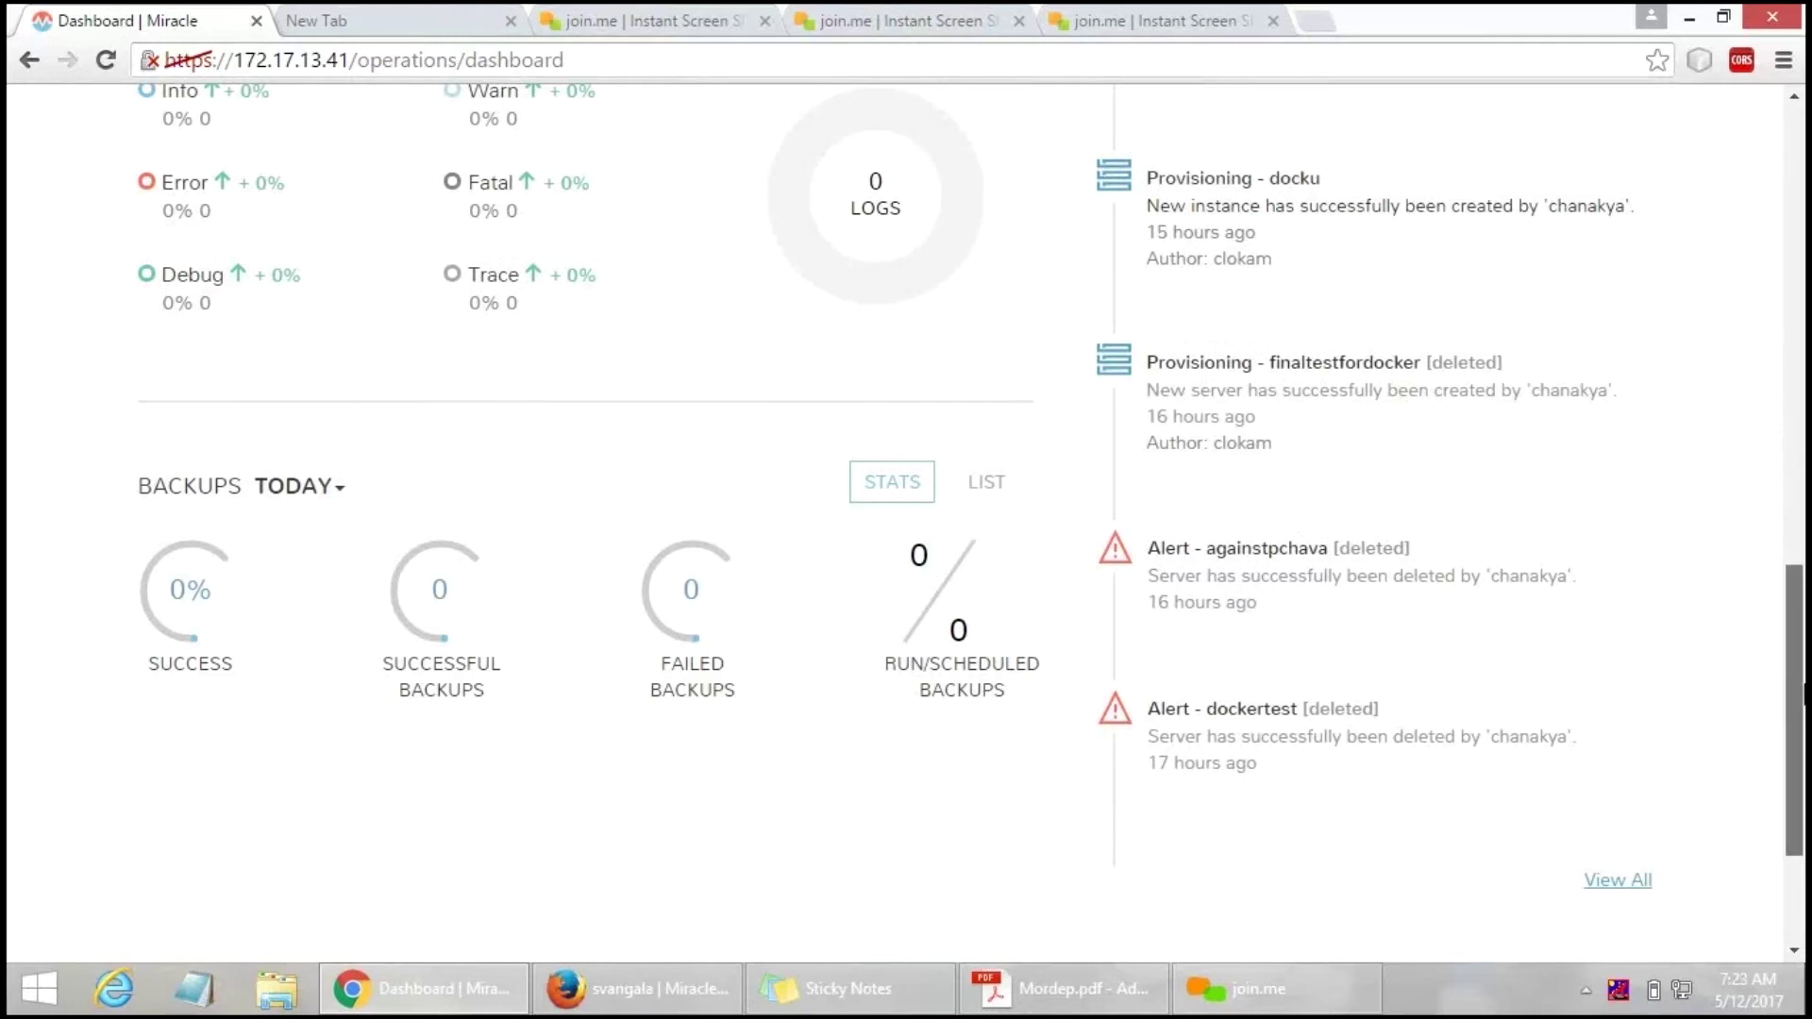
{"action": "left_click_drag", "start_coordinate": [1804, 694], "coordinate": [1800, 215]}
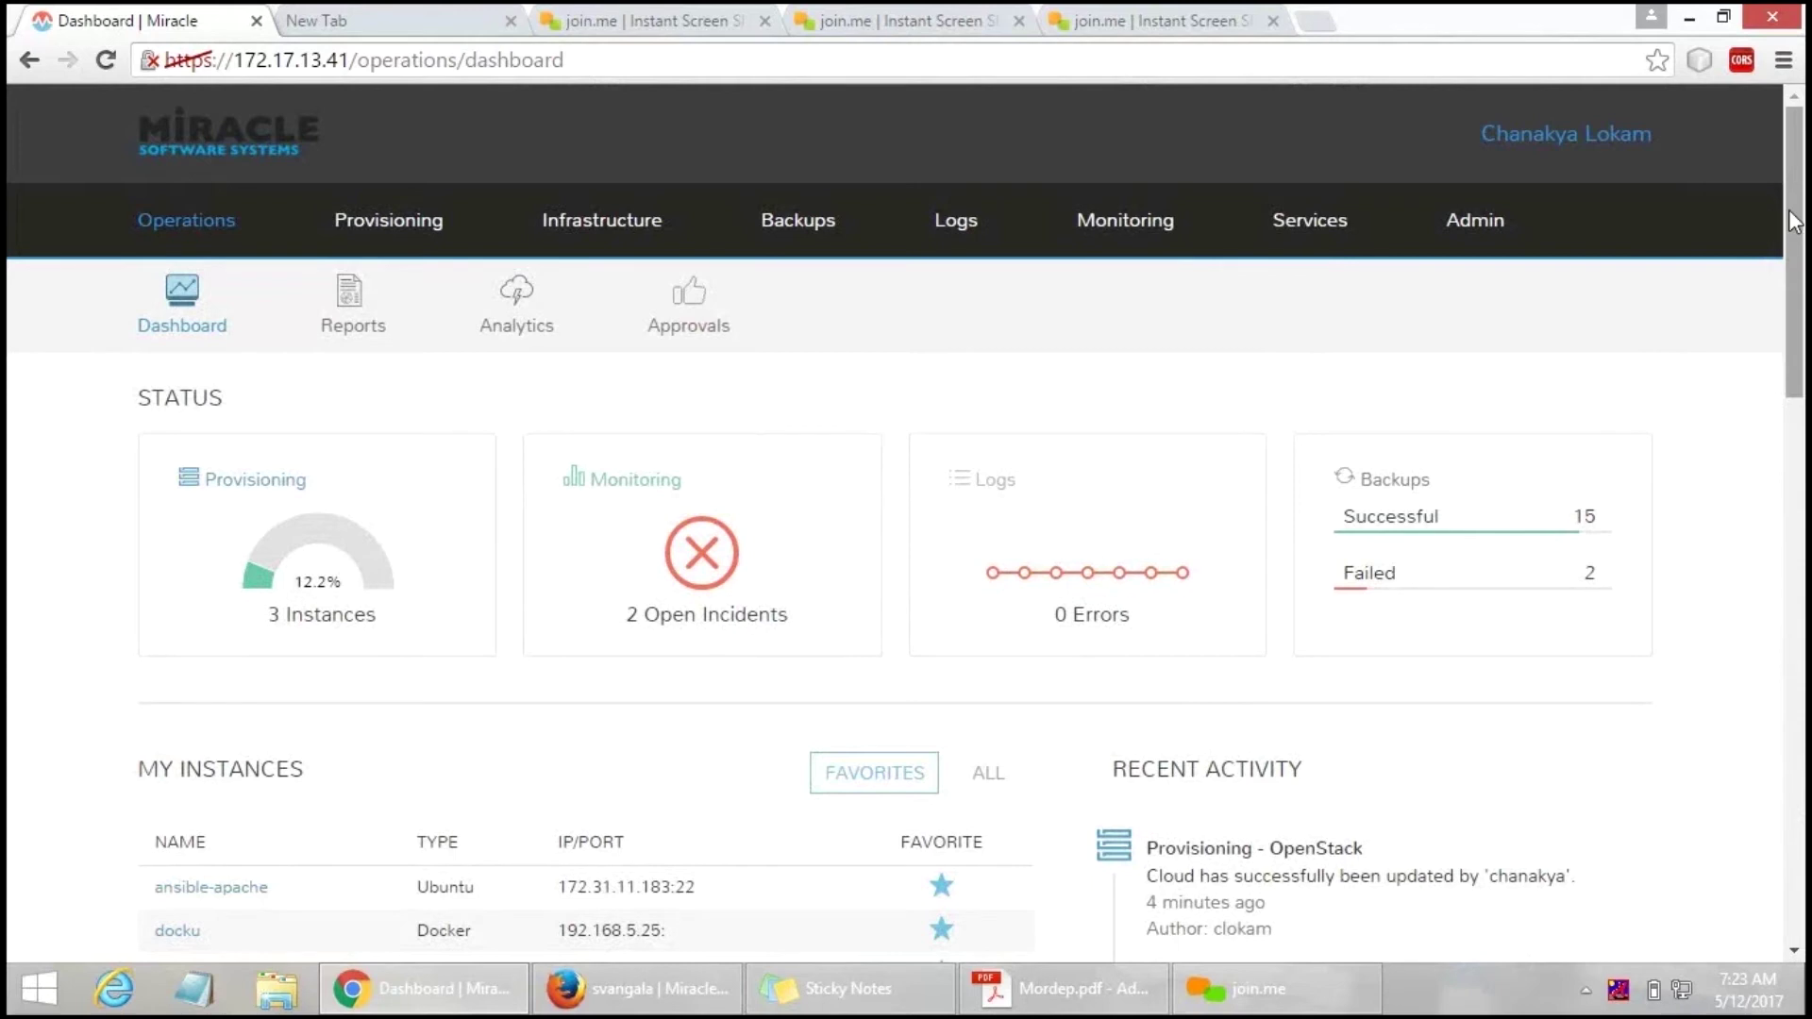
{"action": "left_click", "coordinate": [1472, 215]}
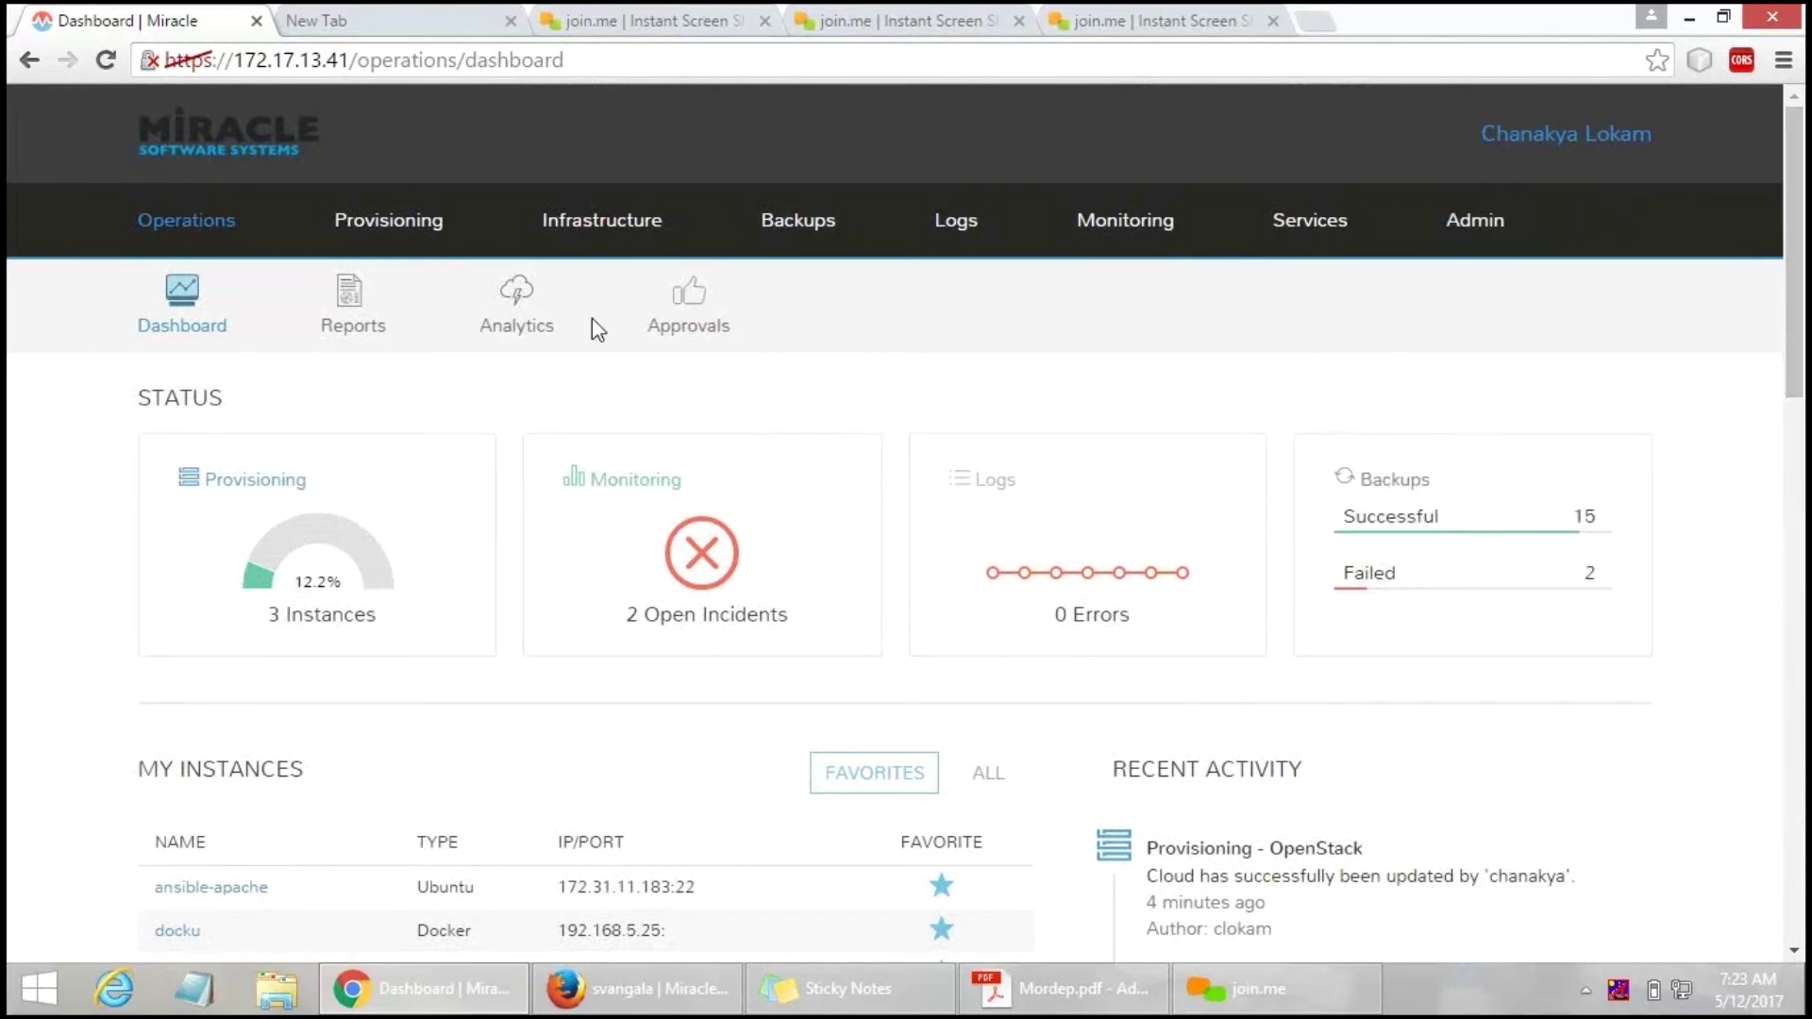
Open the infrastructure clouds list and look through the configured clouds.
{"action": "mouse_move", "coordinate": [587, 234]}
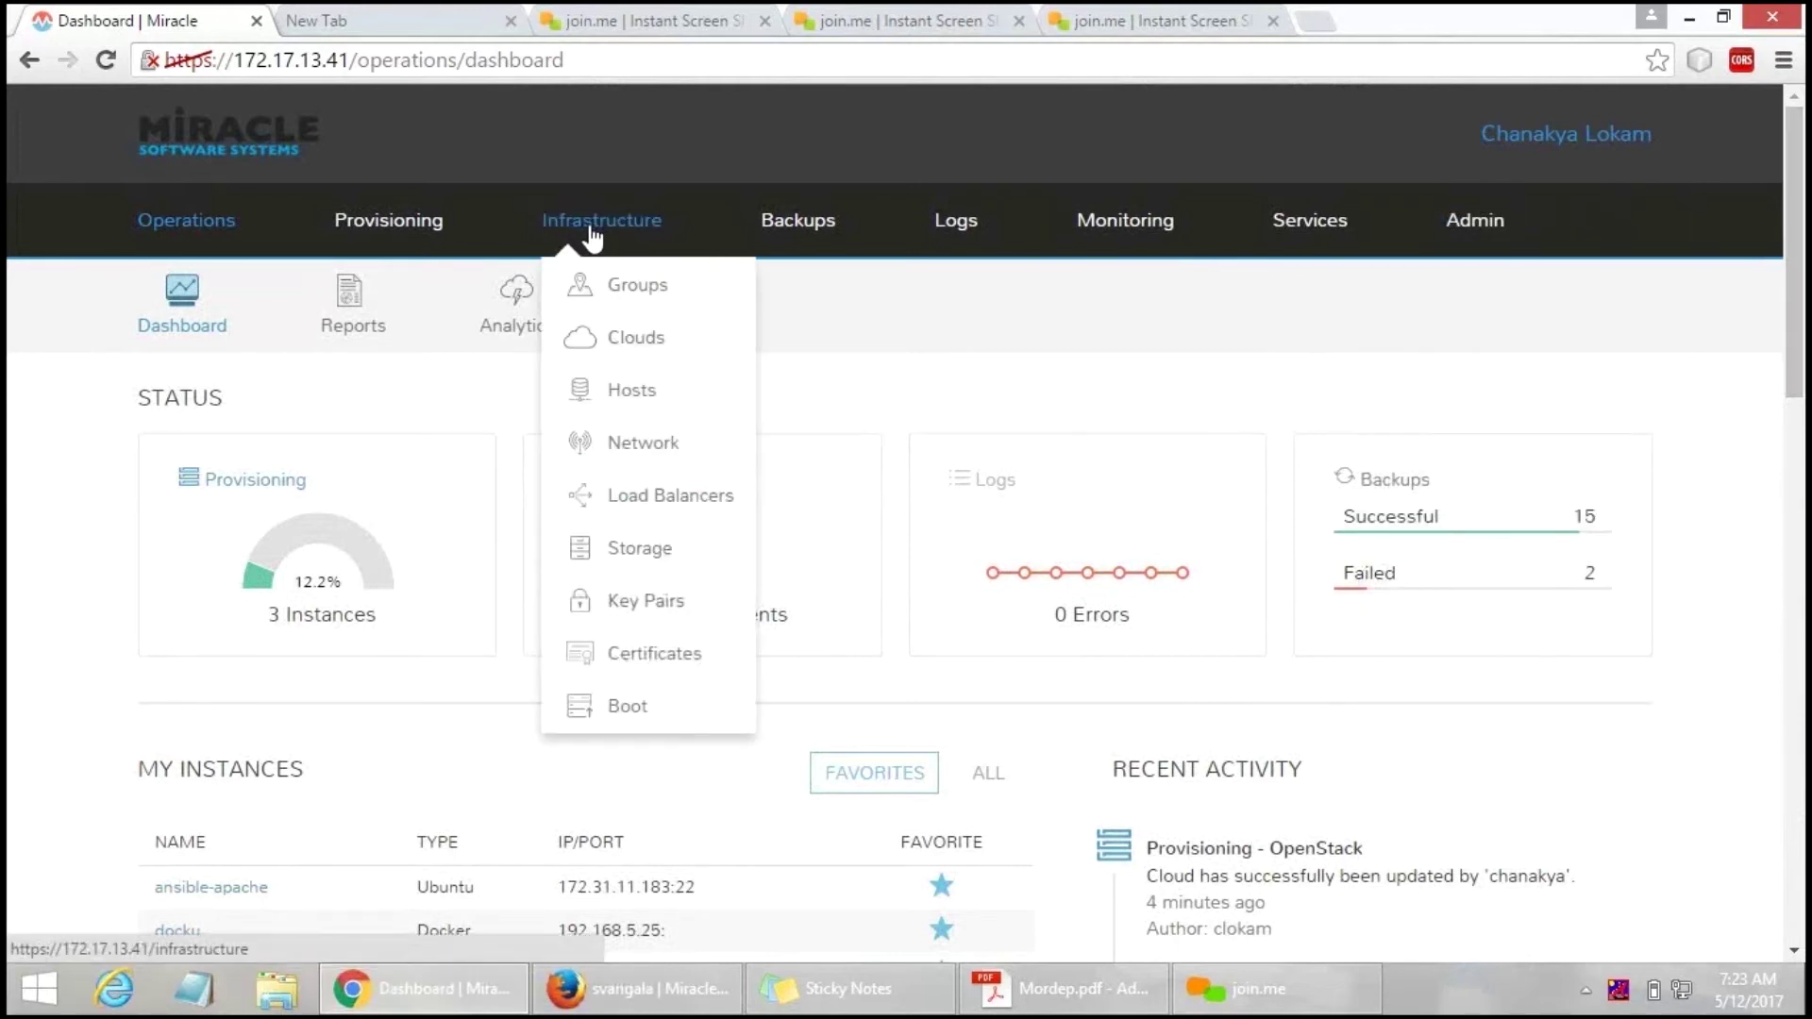
{"action": "left_click", "coordinate": [631, 347]}
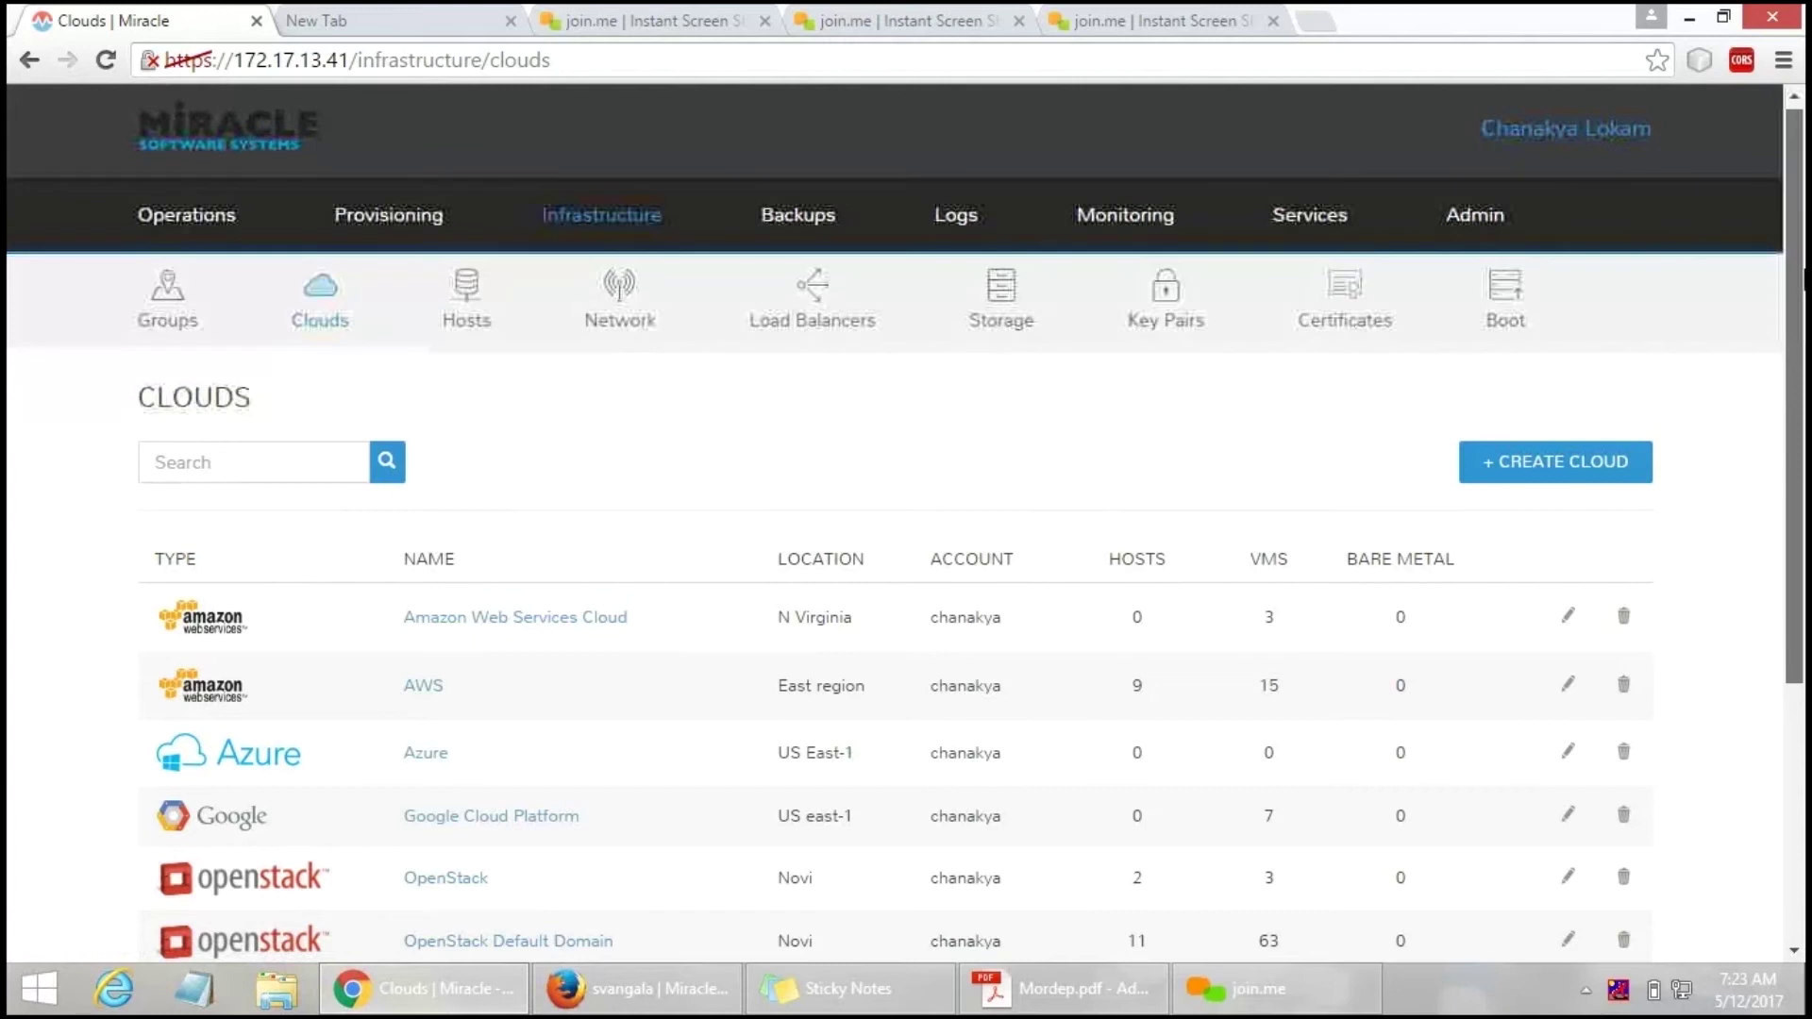
{"action": "scroll", "coordinate": [906, 519], "scroll_direction": "down", "scroll_amount": 2}
{"action": "scroll", "coordinate": [906, 519], "scroll_direction": "down", "scroll_amount": 1}
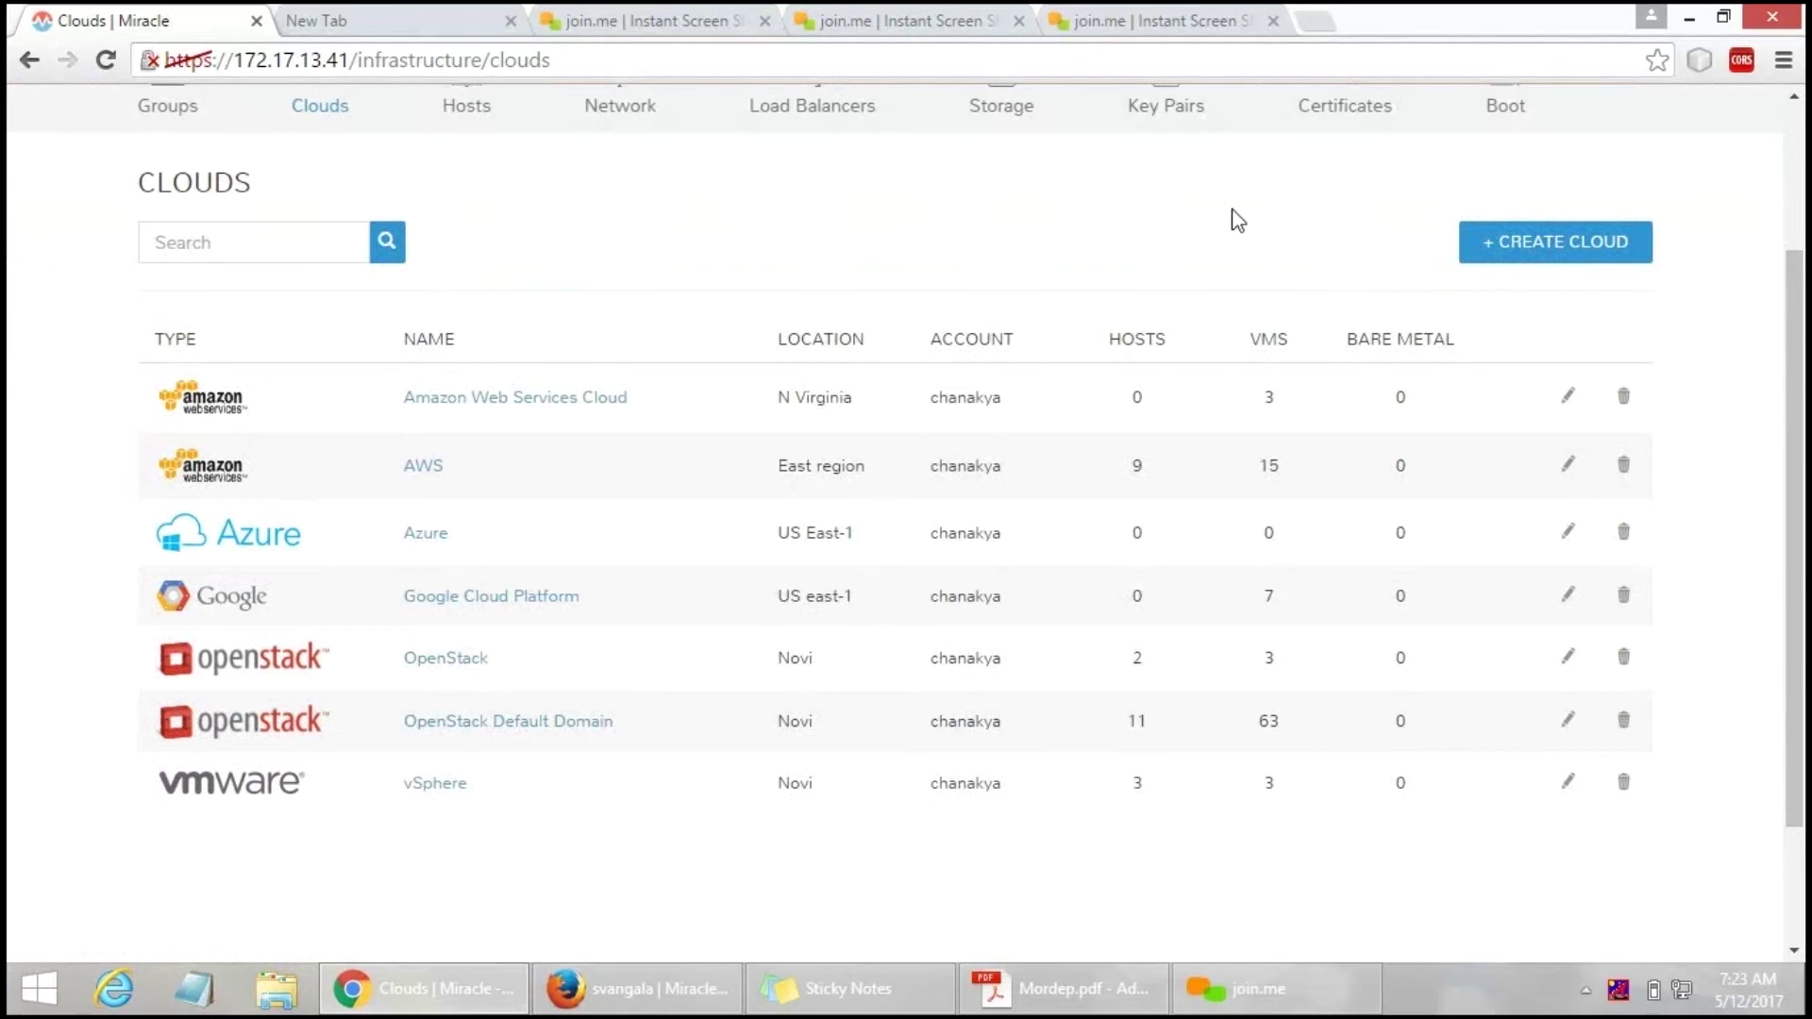
Examine the cloud types and Amazon configuration fields offered for a new cloud, and leave without creating one.
{"action": "left_click", "coordinate": [1534, 239]}
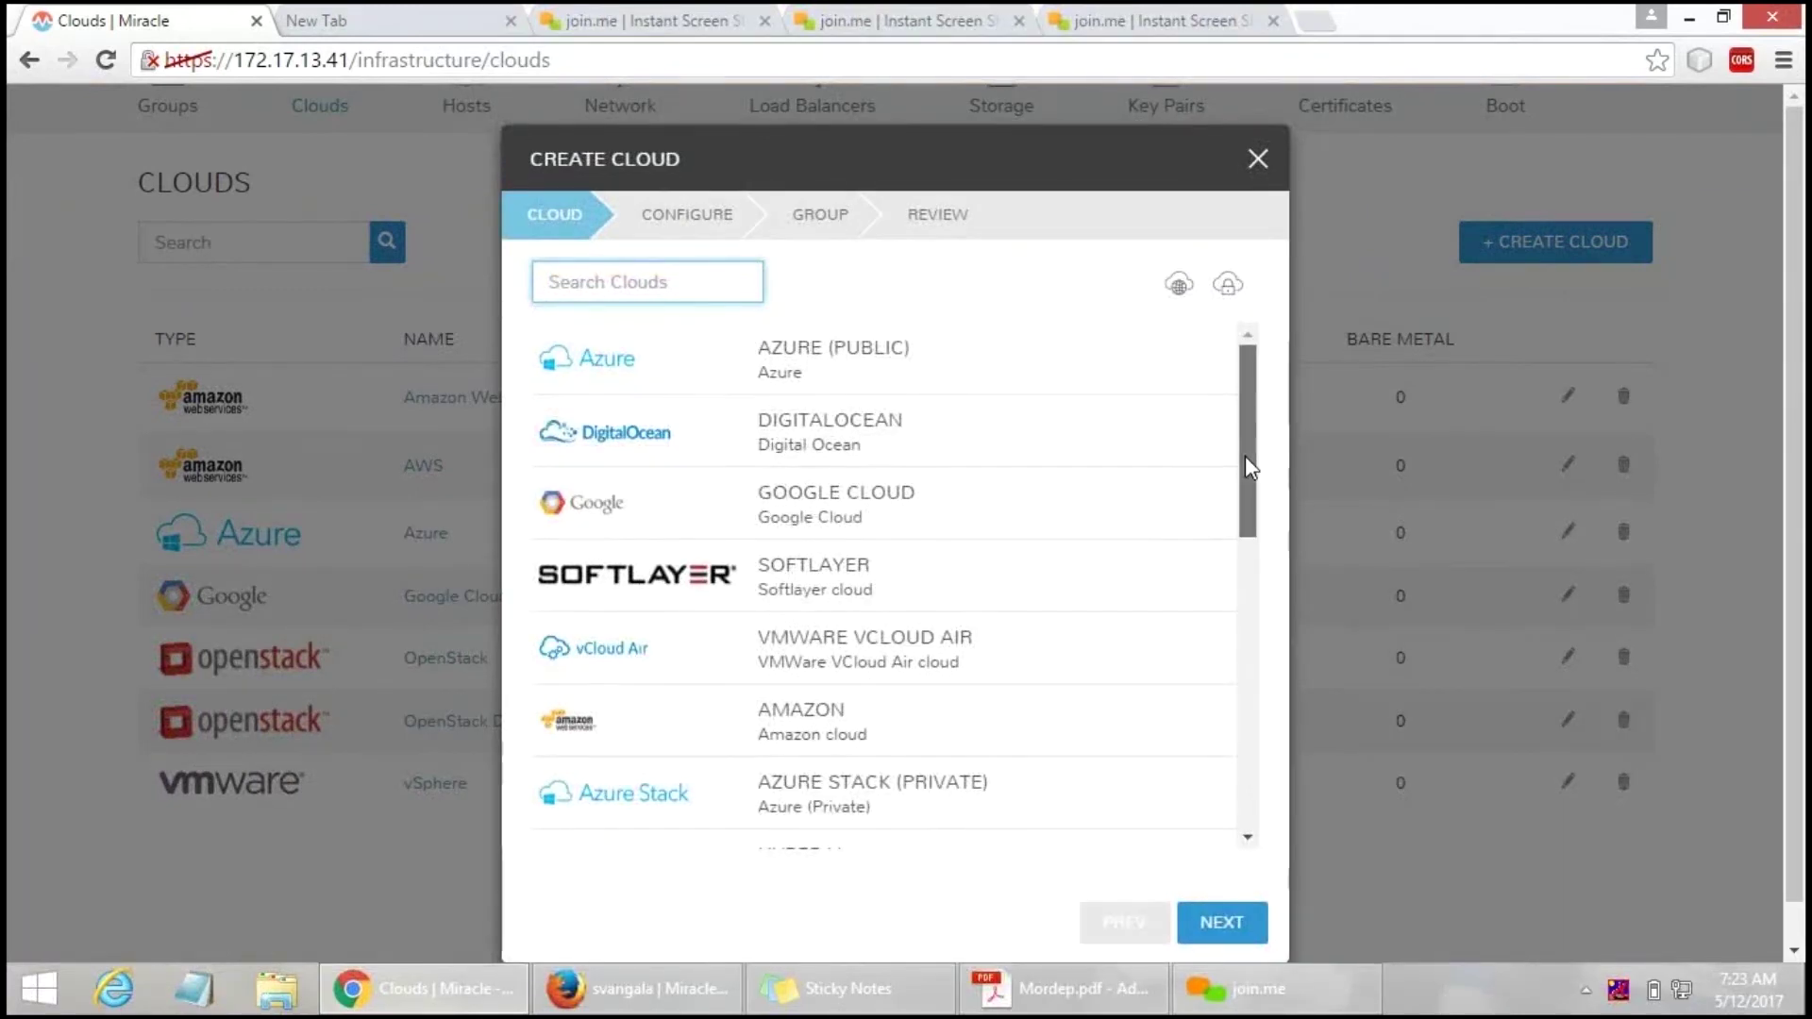
{"action": "left_click_drag", "start_coordinate": [1245, 457], "coordinate": [1250, 605]}
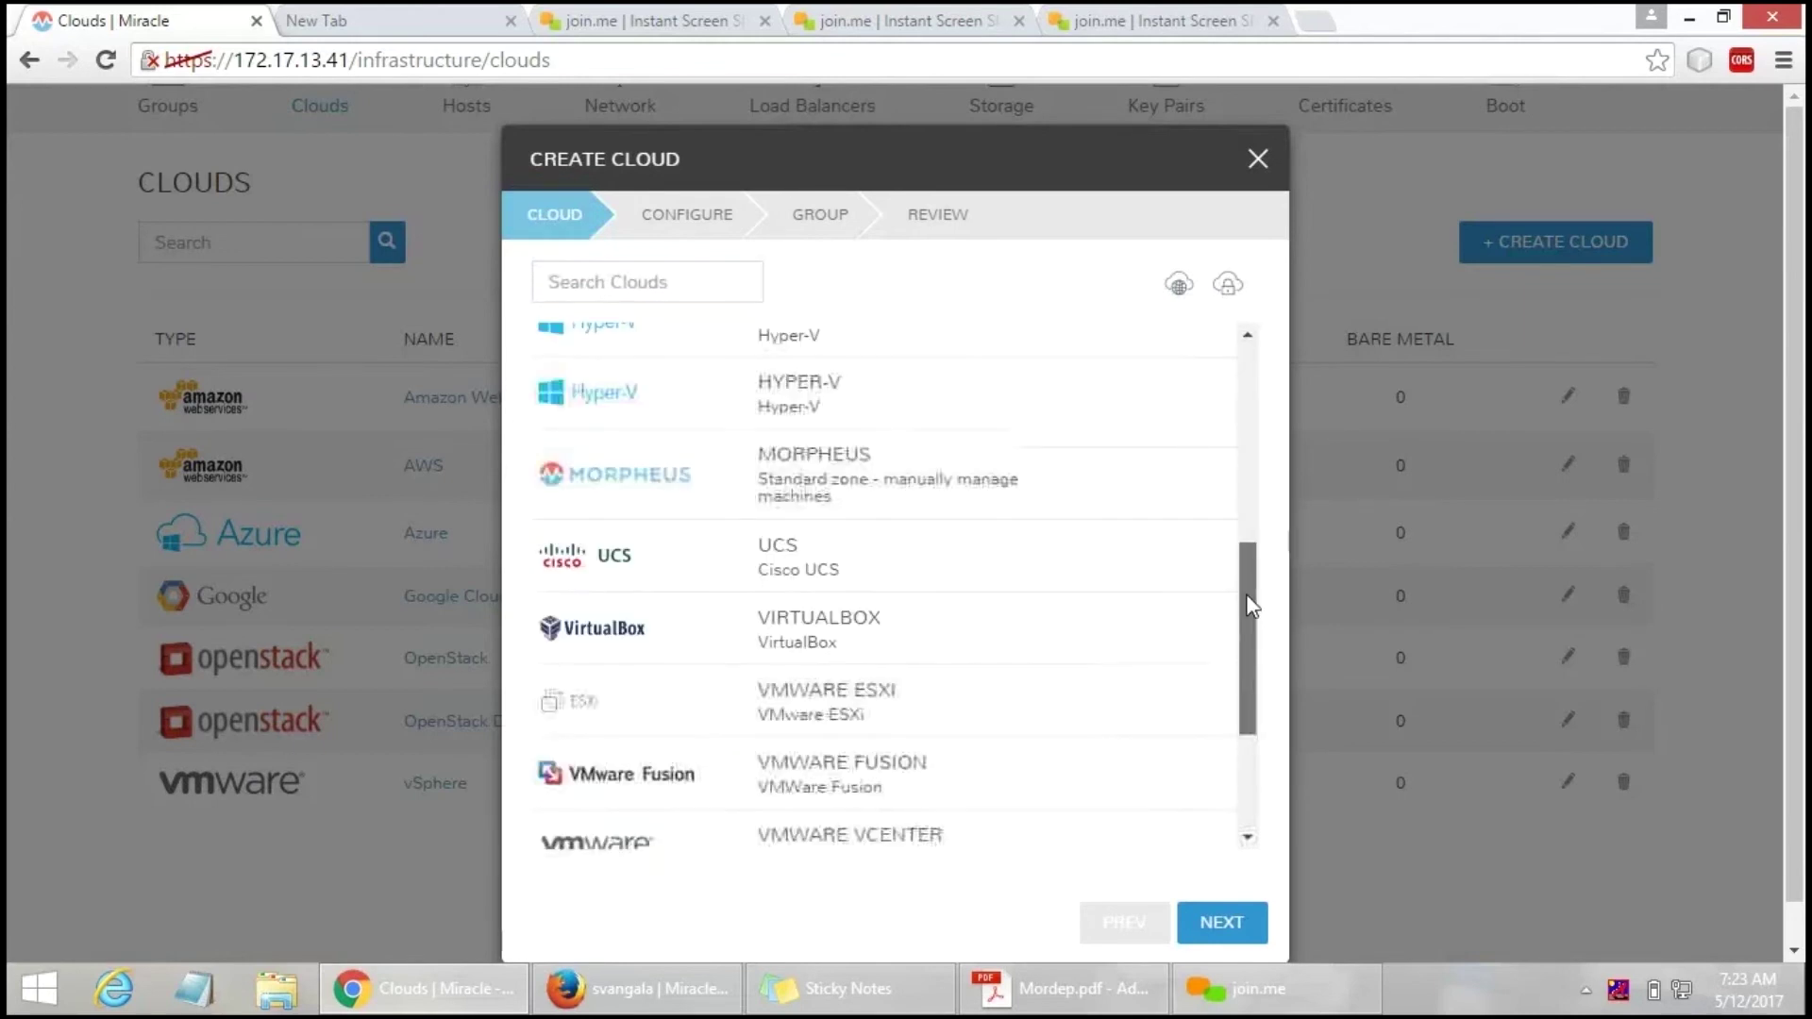
{"action": "scroll", "coordinate": [1129, 587], "scroll_direction": "up", "scroll_amount": 3}
{"action": "left_click", "coordinate": [1197, 932]}
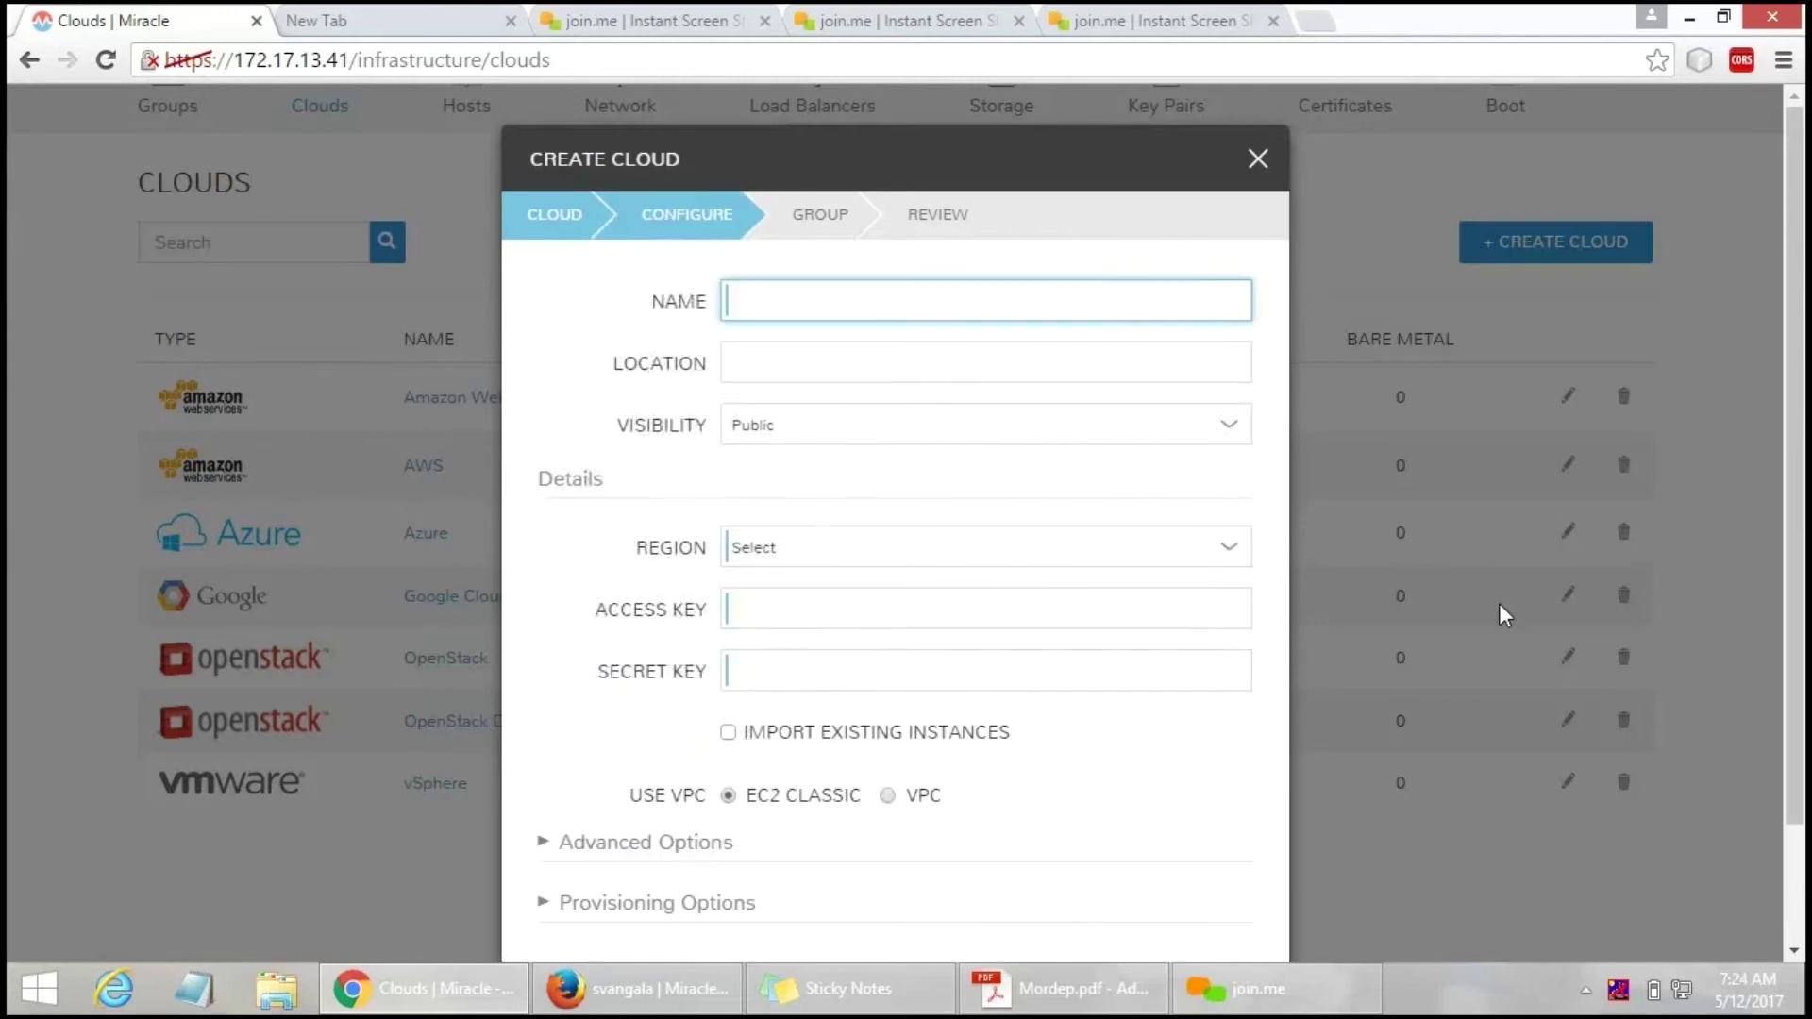
{"action": "scroll", "coordinate": [895, 529], "scroll_direction": "down", "scroll_amount": 1}
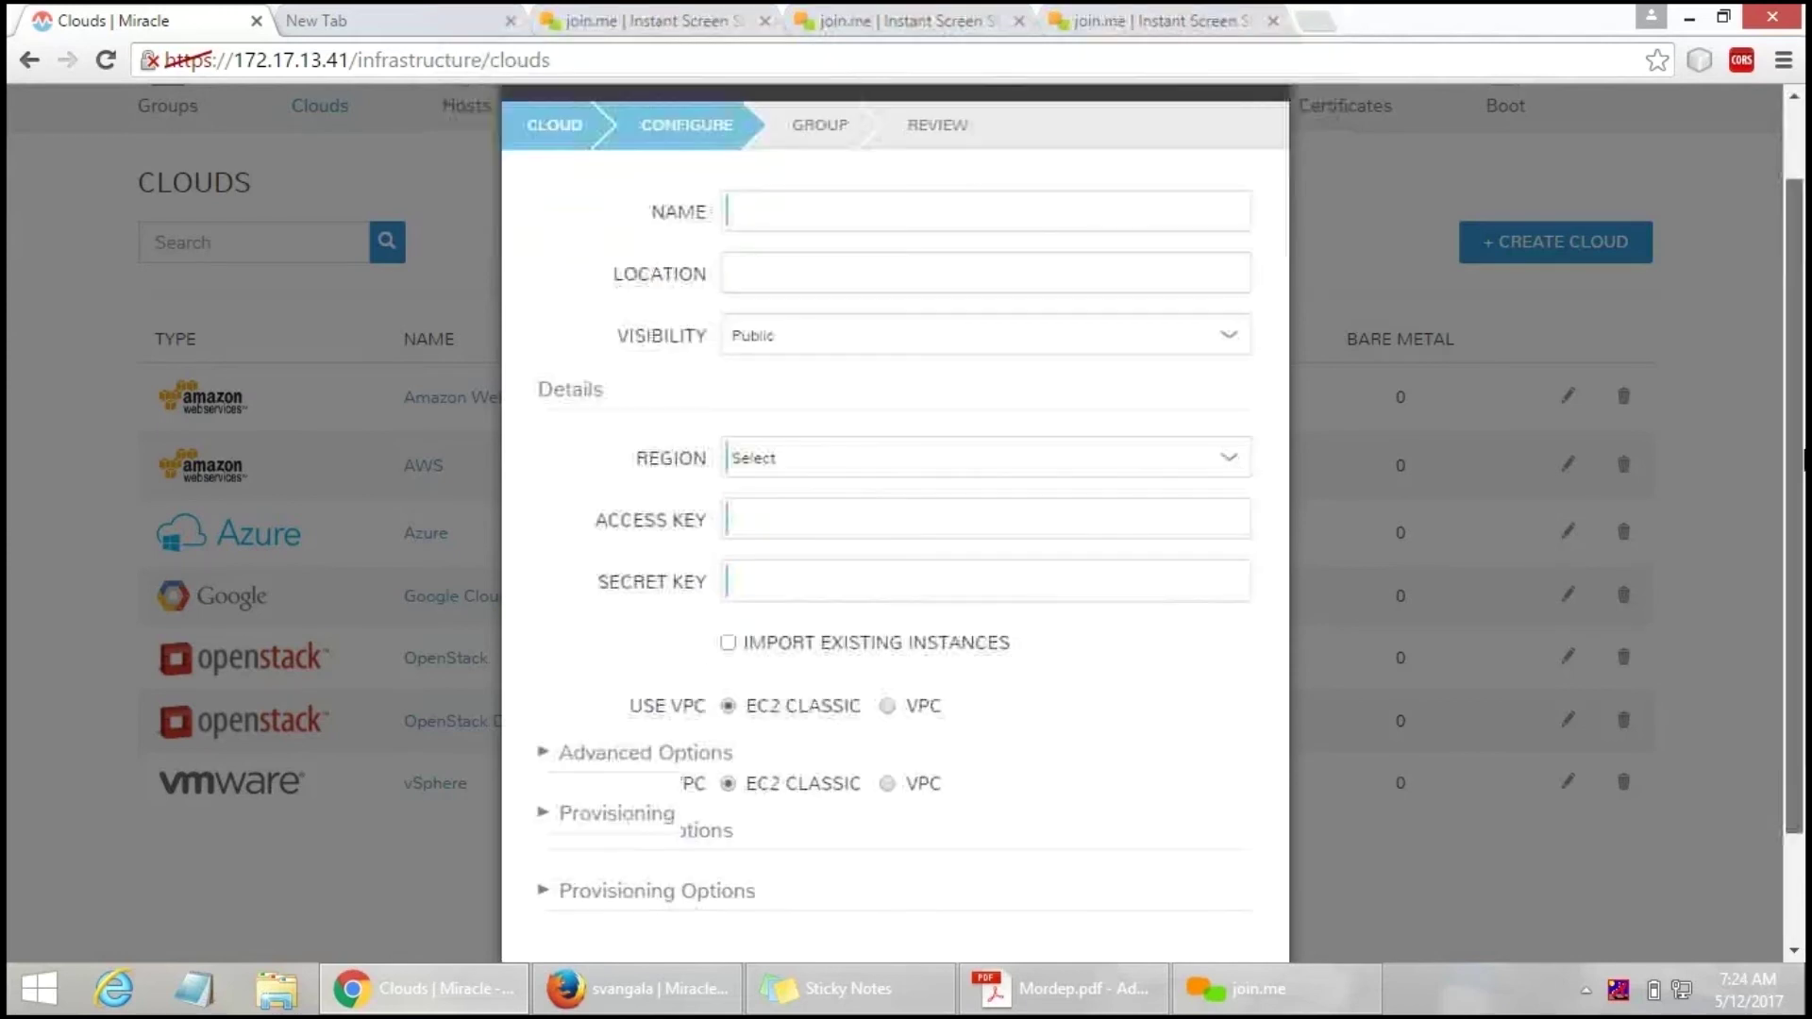
{"action": "scroll", "coordinate": [895, 528], "scroll_direction": "up", "scroll_amount": 1}
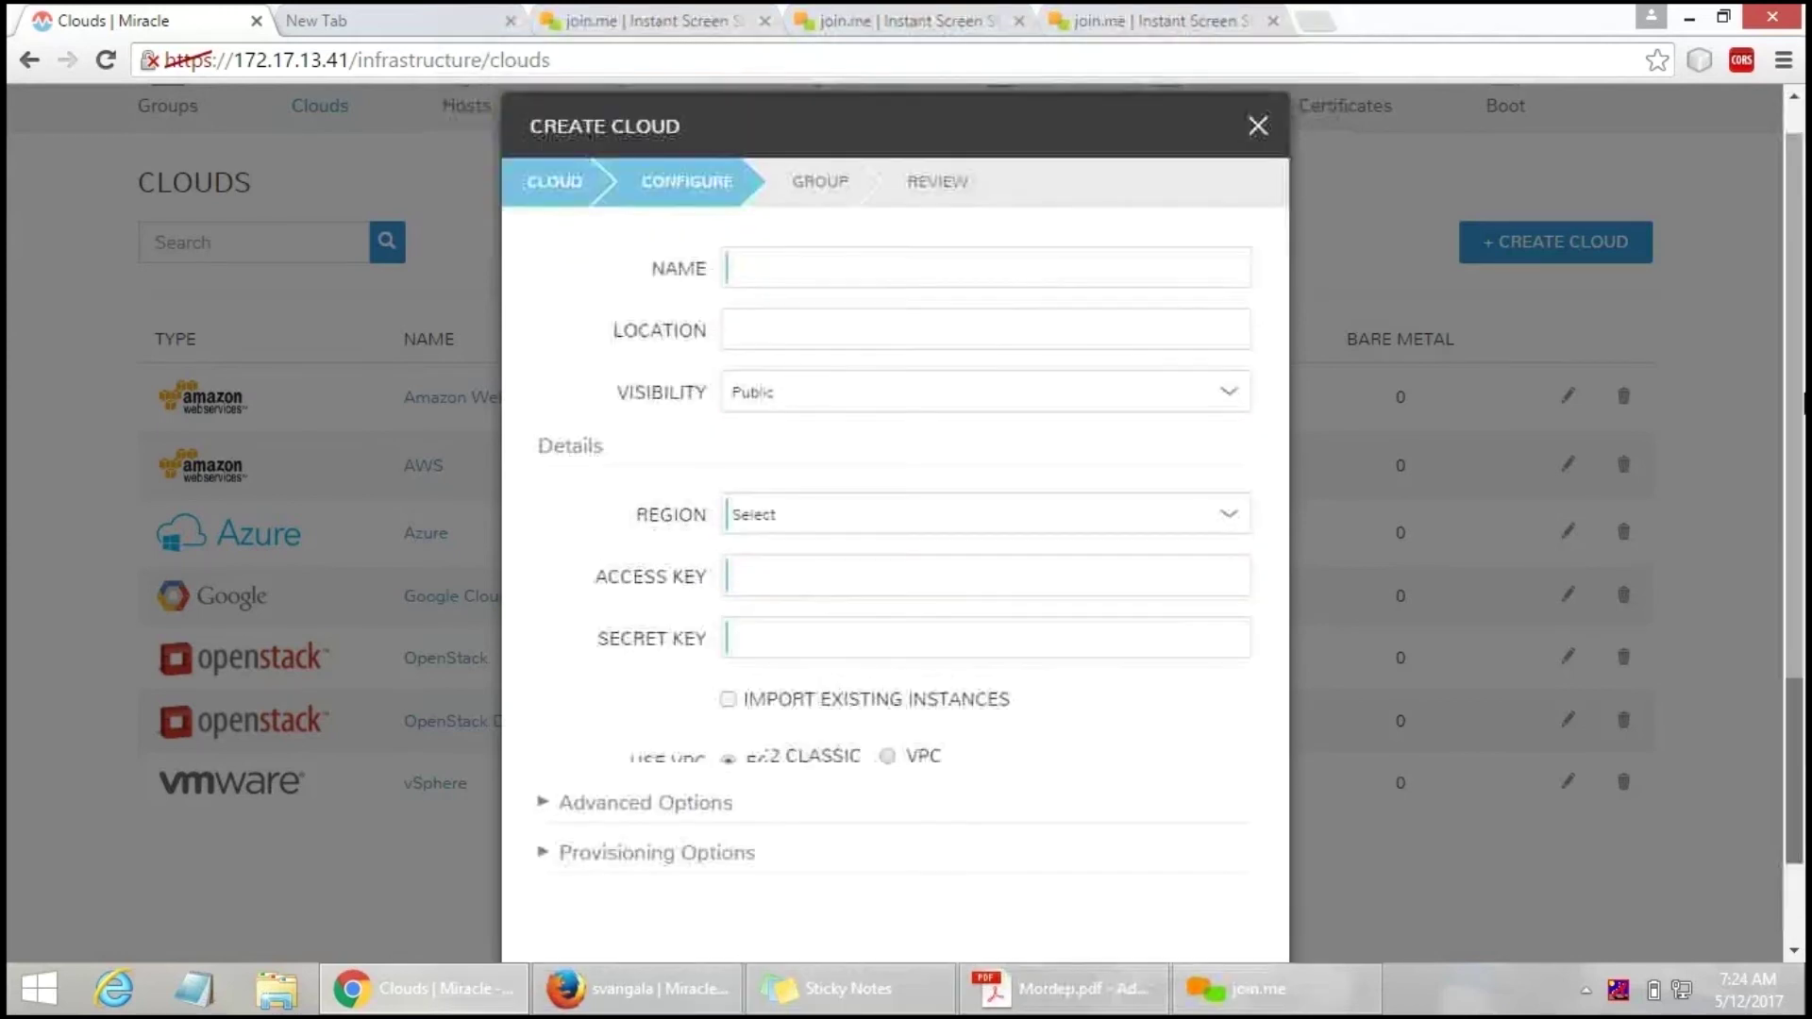
{"action": "scroll", "coordinate": [1263, 135], "scroll_direction": "down", "scroll_amount": 1}
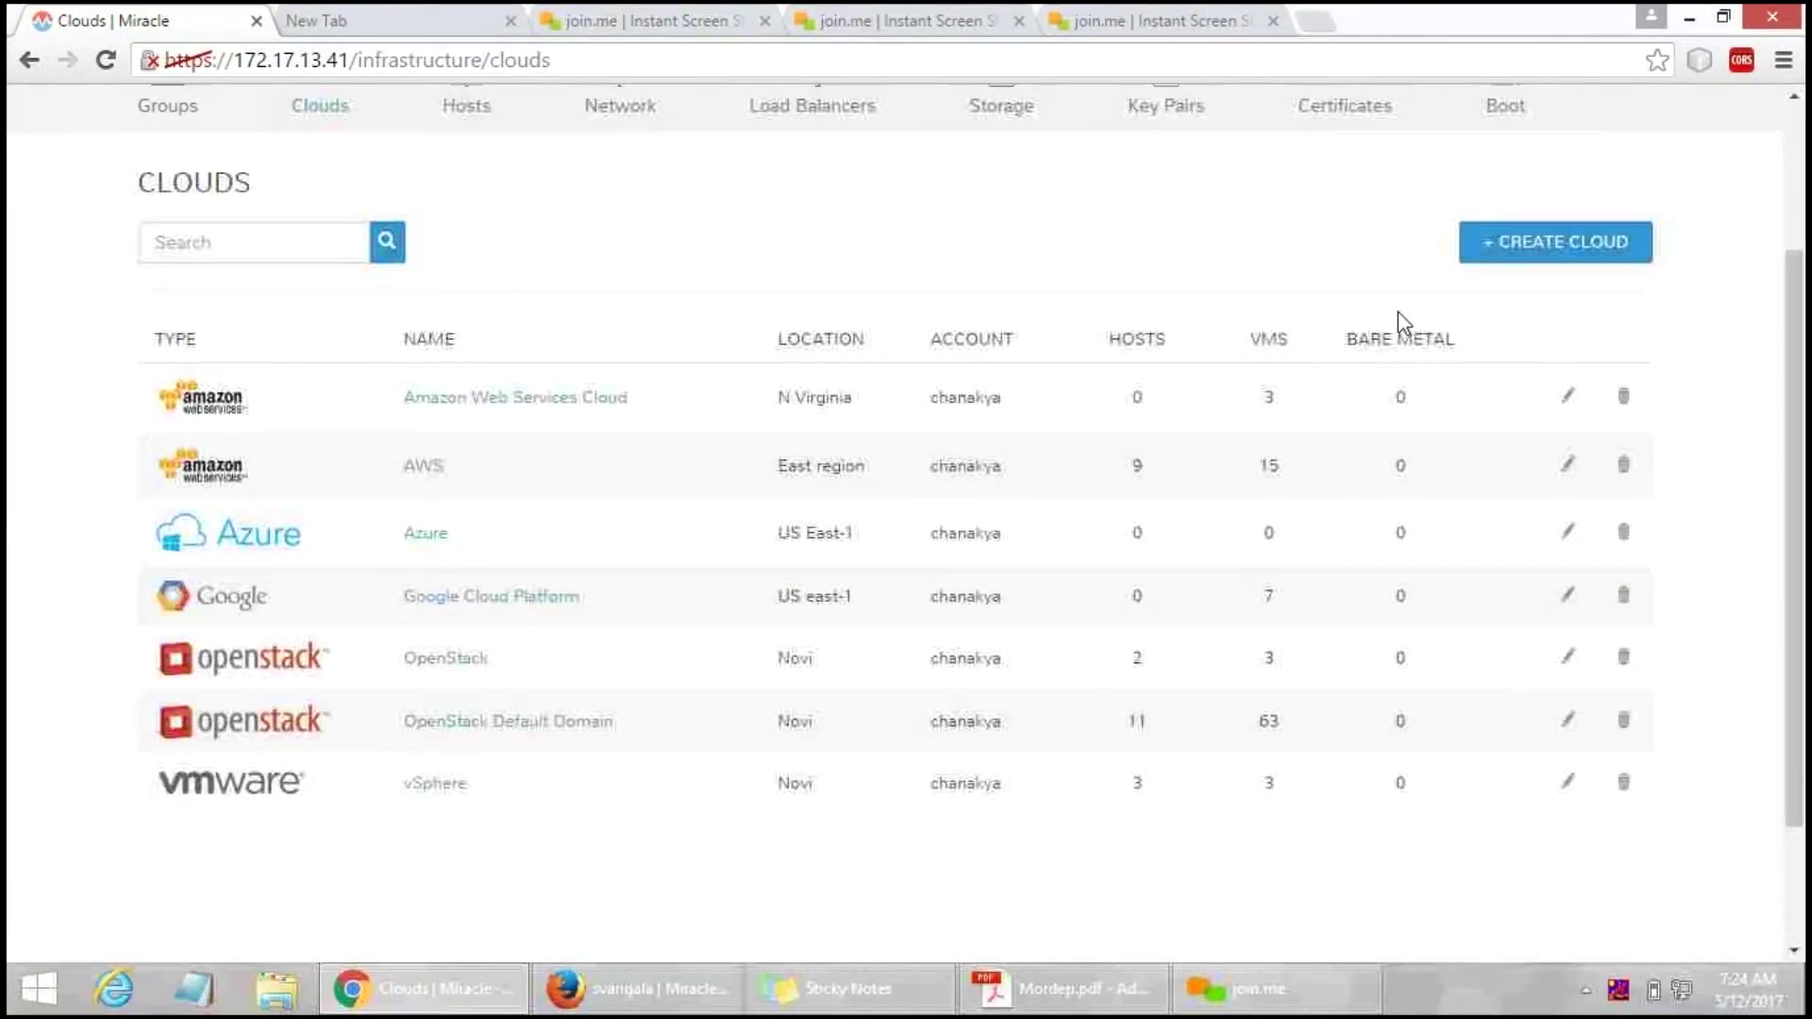
Open the Amazon Web Services Cloud for editing, reselect its current account and keep the visibility Public.
{"action": "left_click", "coordinate": [1561, 397]}
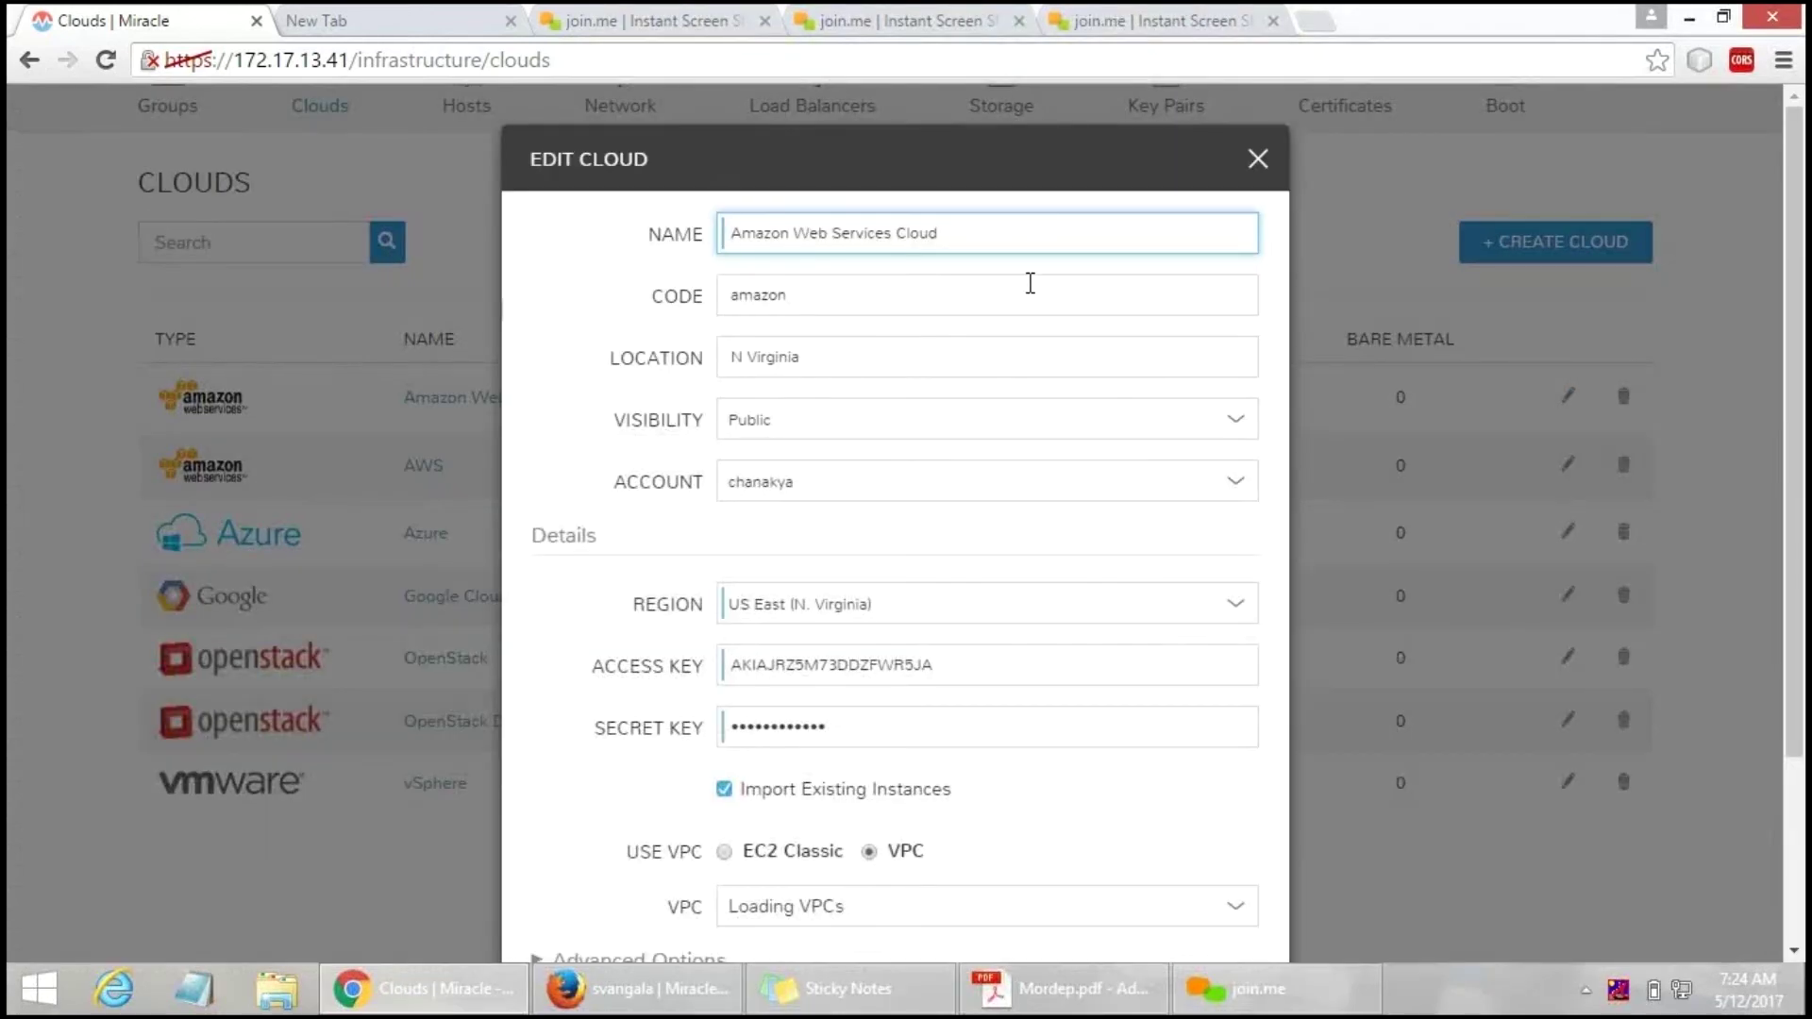
{"action": "left_click", "coordinate": [1031, 283]}
{"action": "left_click", "coordinate": [1038, 353]}
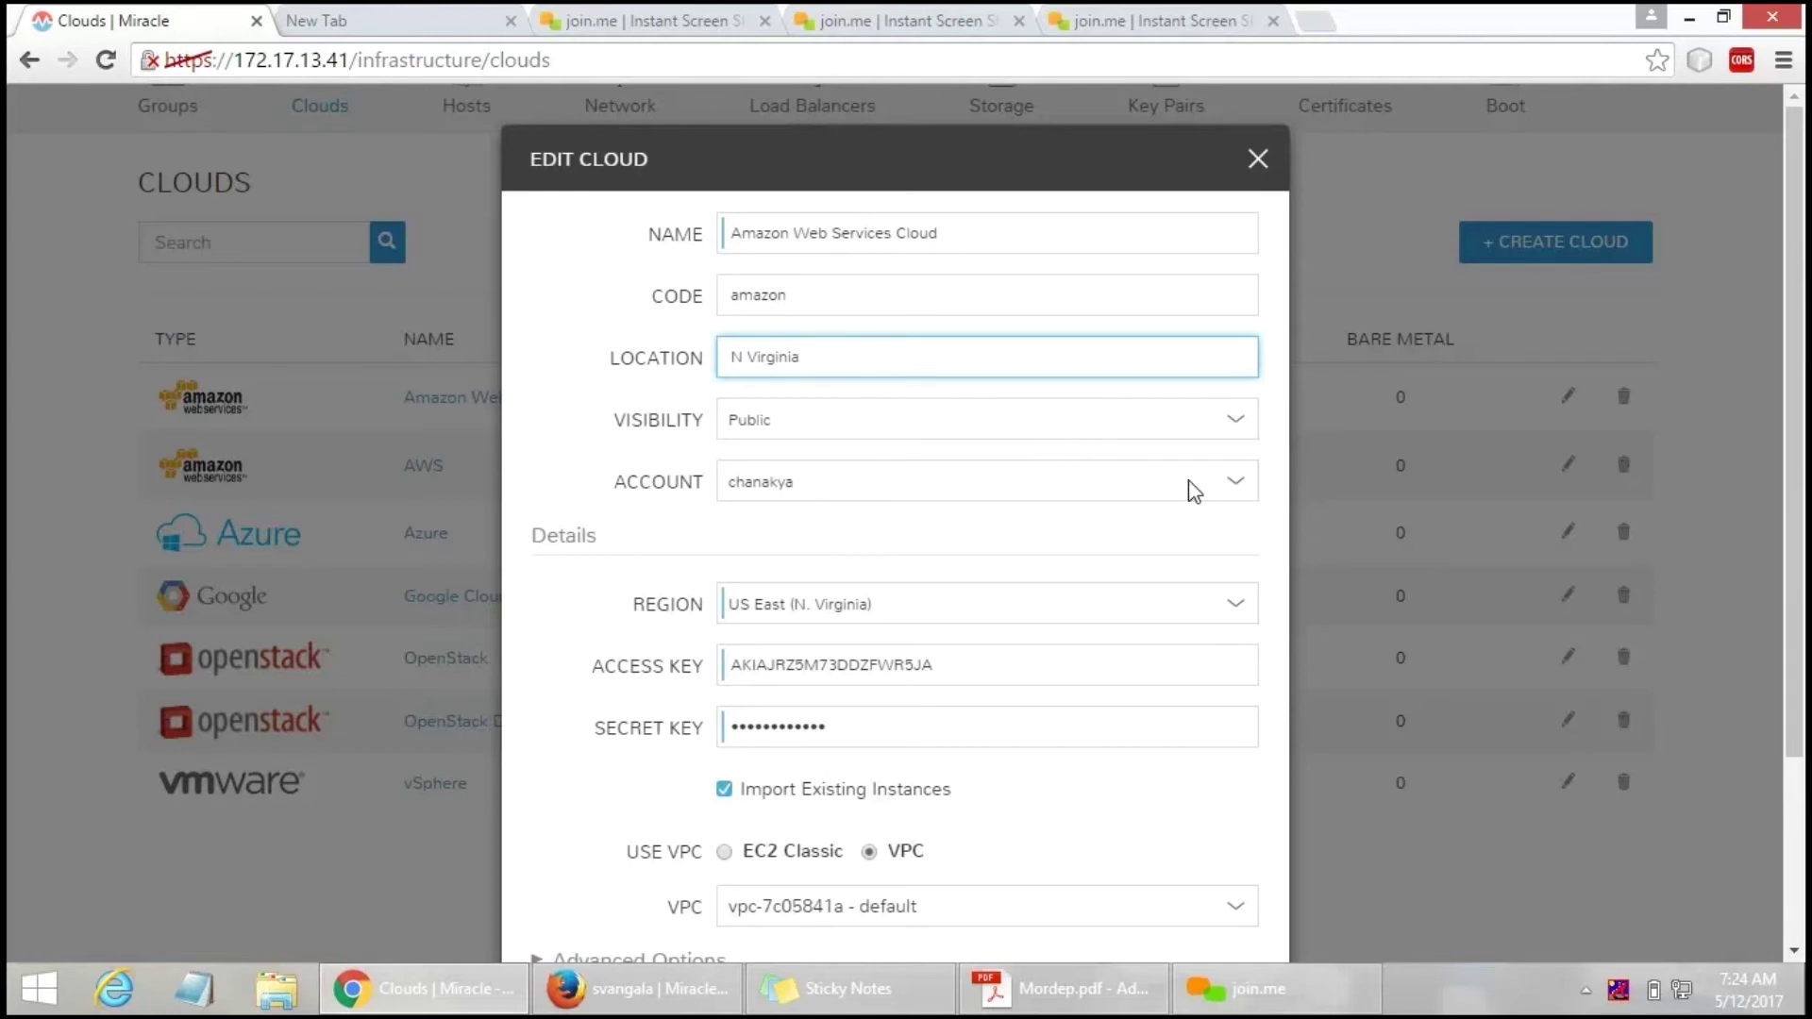
{"action": "left_click", "coordinate": [1236, 491]}
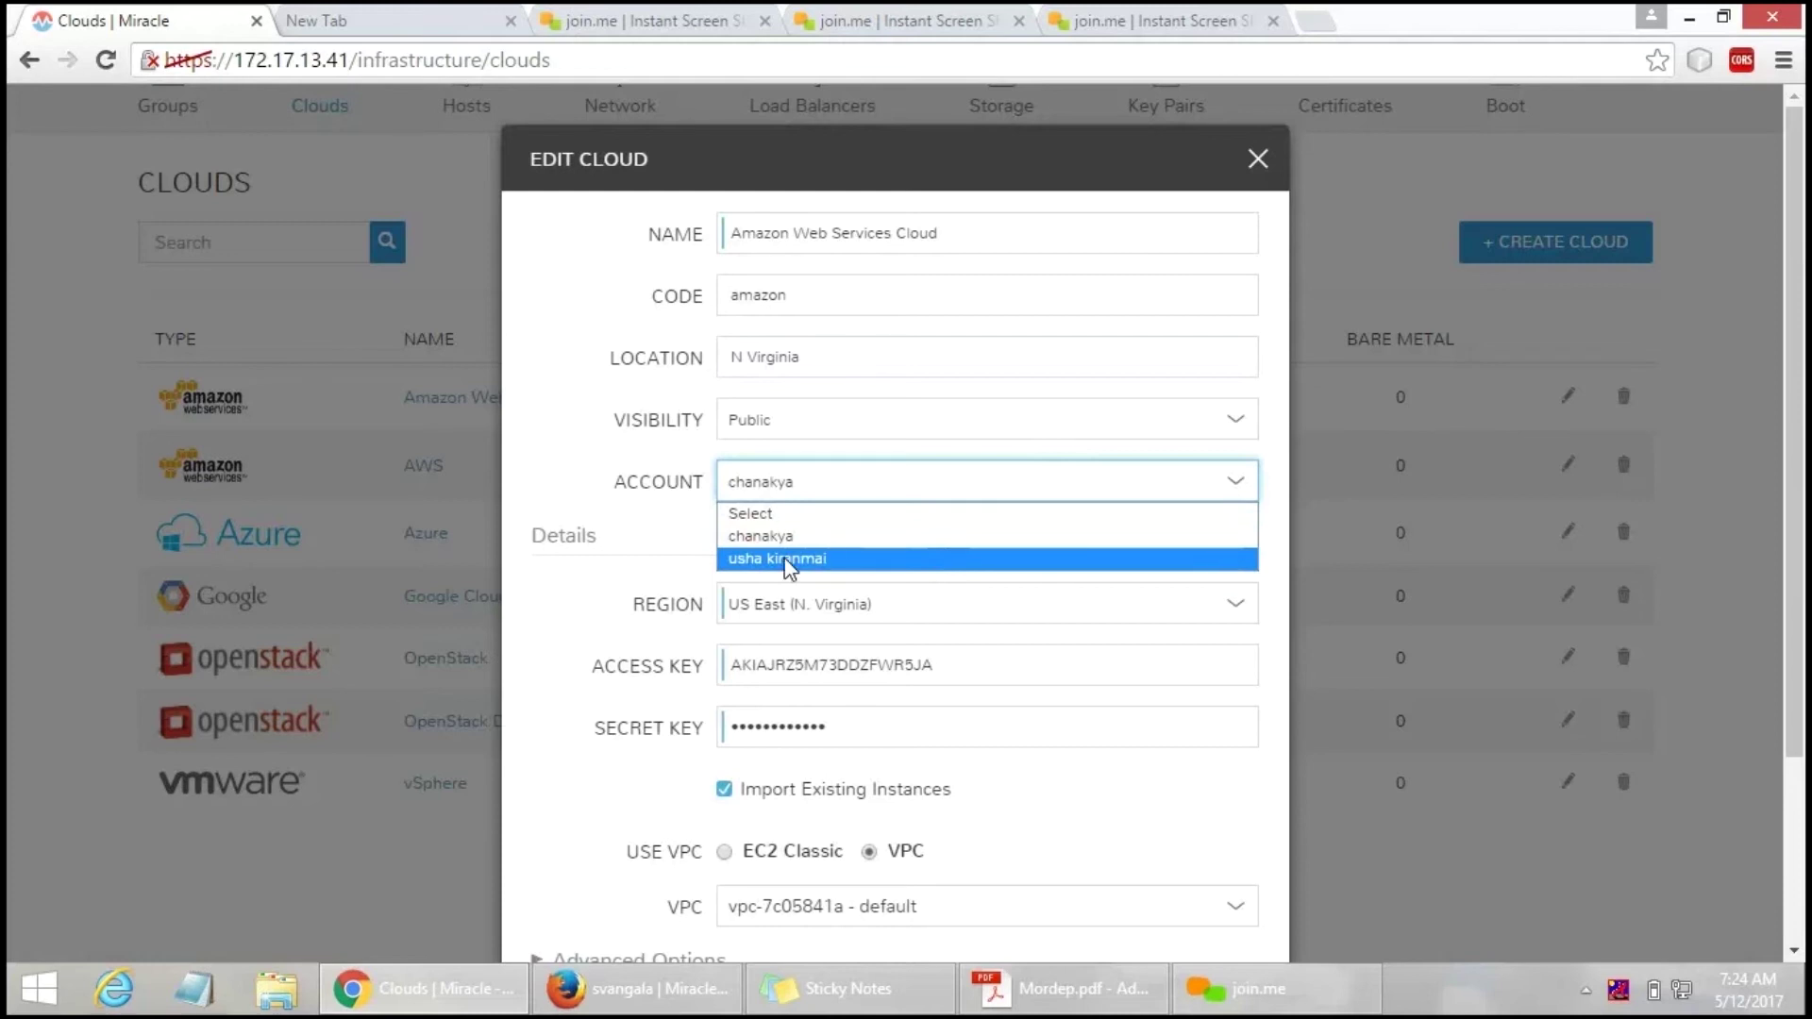
{"action": "left_click", "coordinate": [809, 537]}
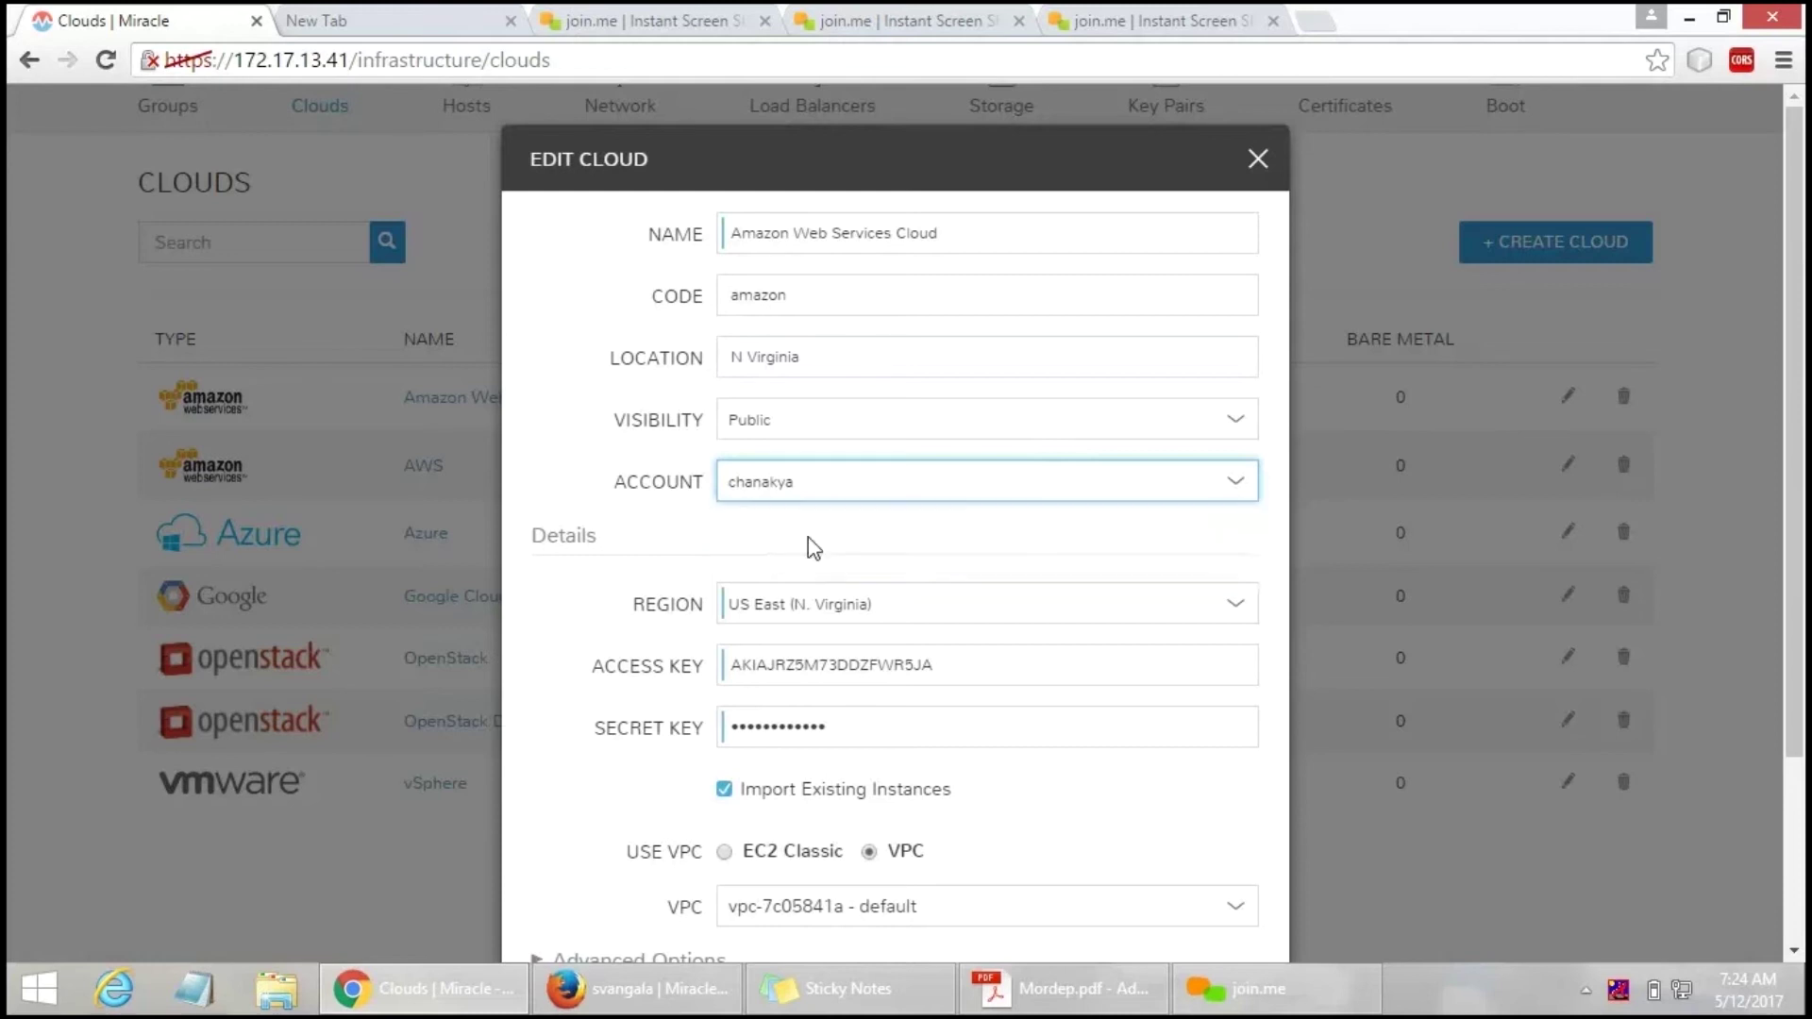
{"action": "left_click", "coordinate": [1234, 425]}
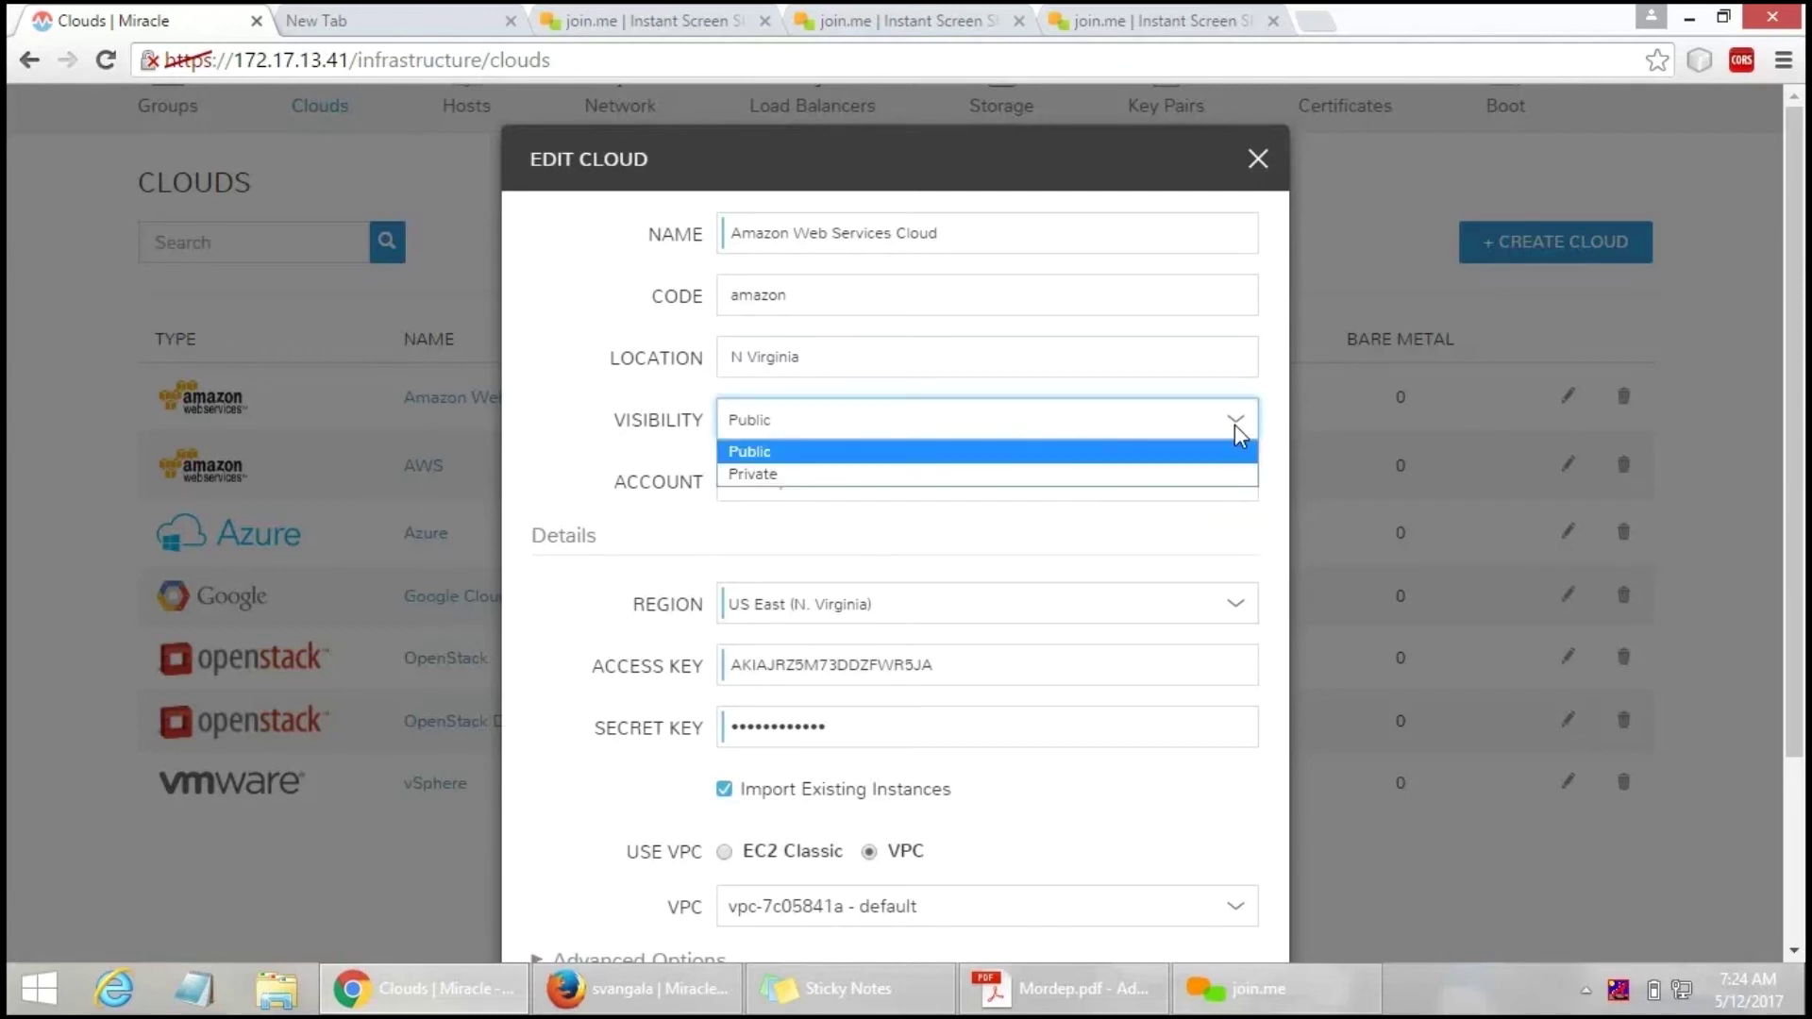
{"action": "left_click", "coordinate": [1242, 481]}
{"action": "left_click", "coordinate": [1242, 479]}
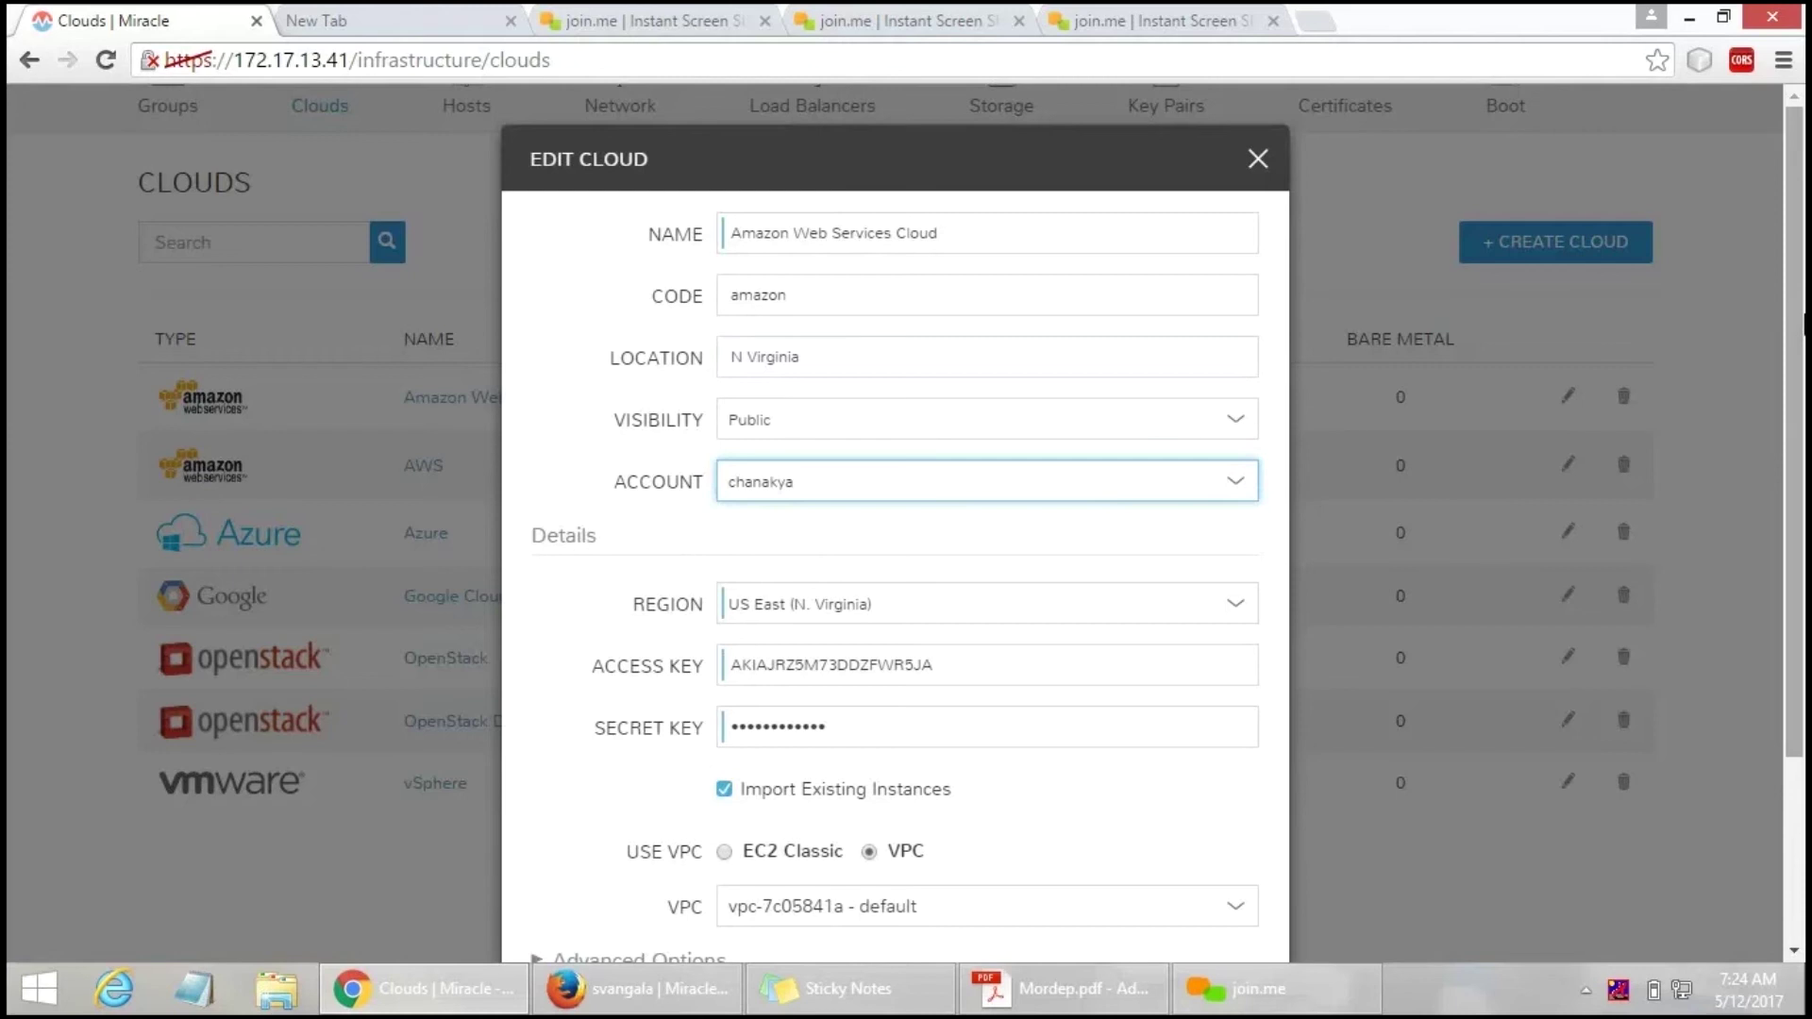
Select region US East (N. Virginia) and VPC vpc-7c05841a - default for the cloud, and save the changes.
{"action": "scroll", "coordinate": [894, 529], "scroll_direction": "down", "scroll_amount": 2}
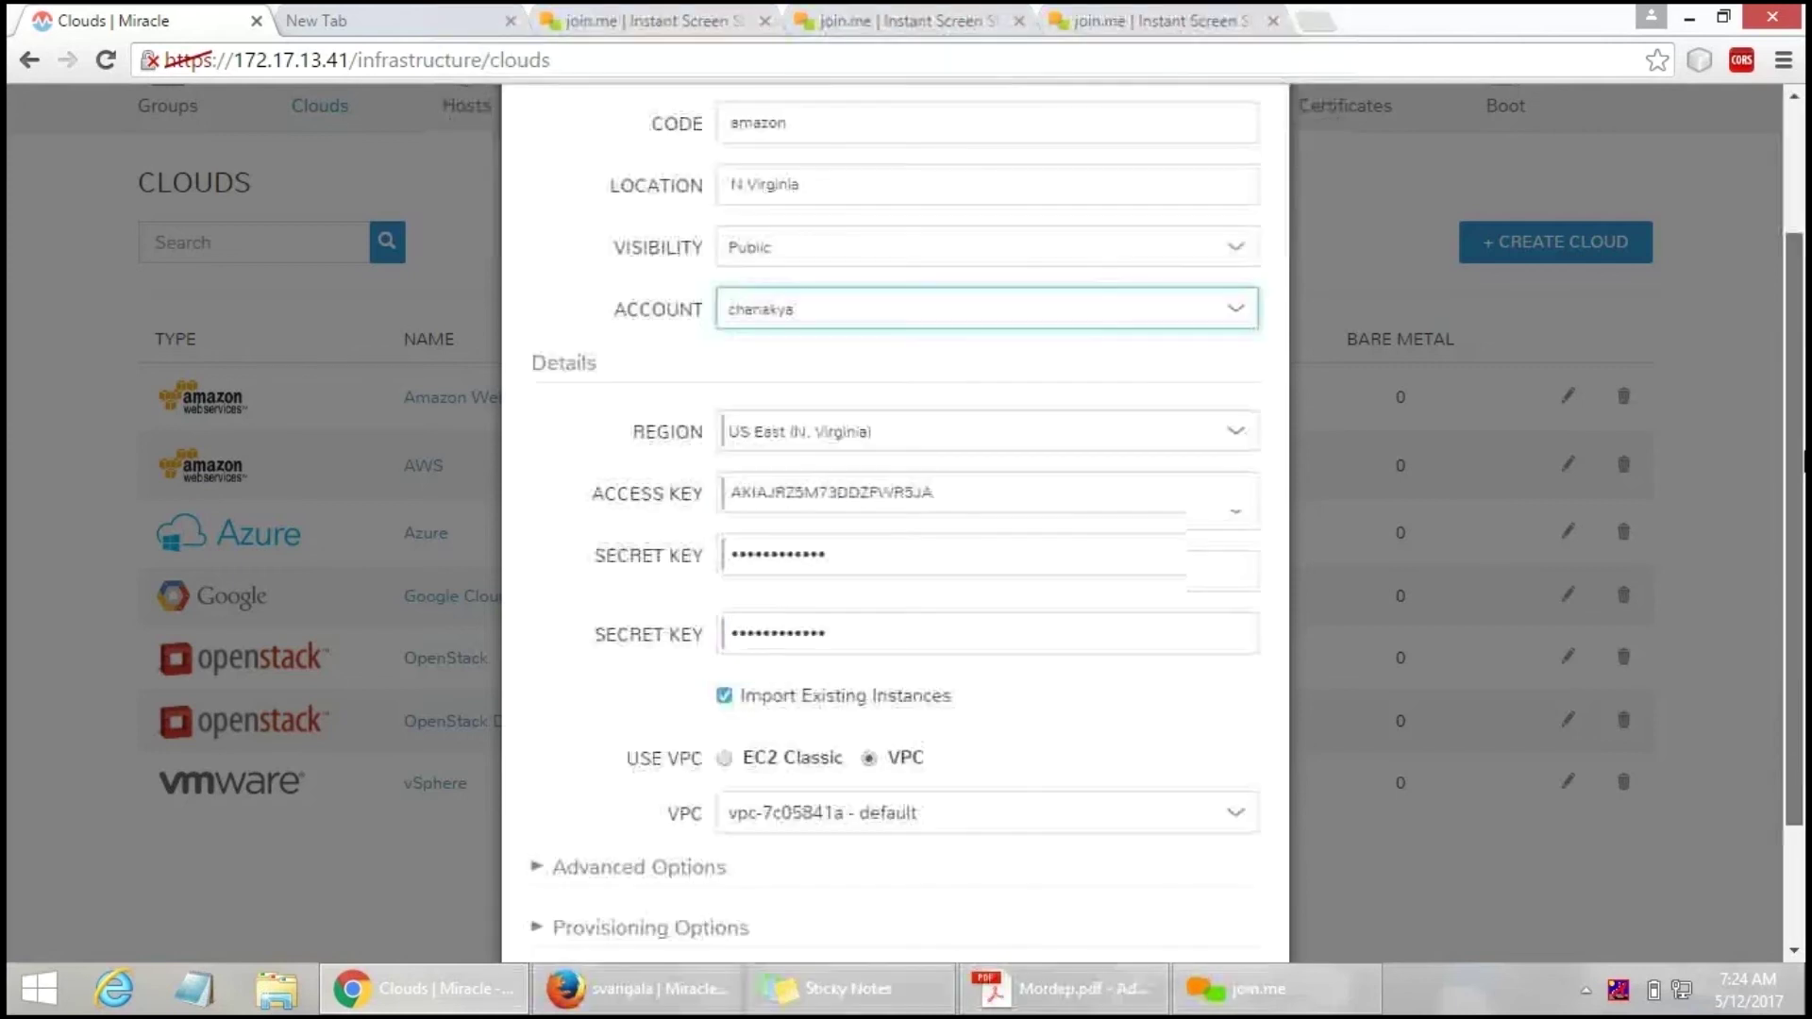
{"action": "scroll", "coordinate": [894, 528], "scroll_direction": "down", "scroll_amount": 1}
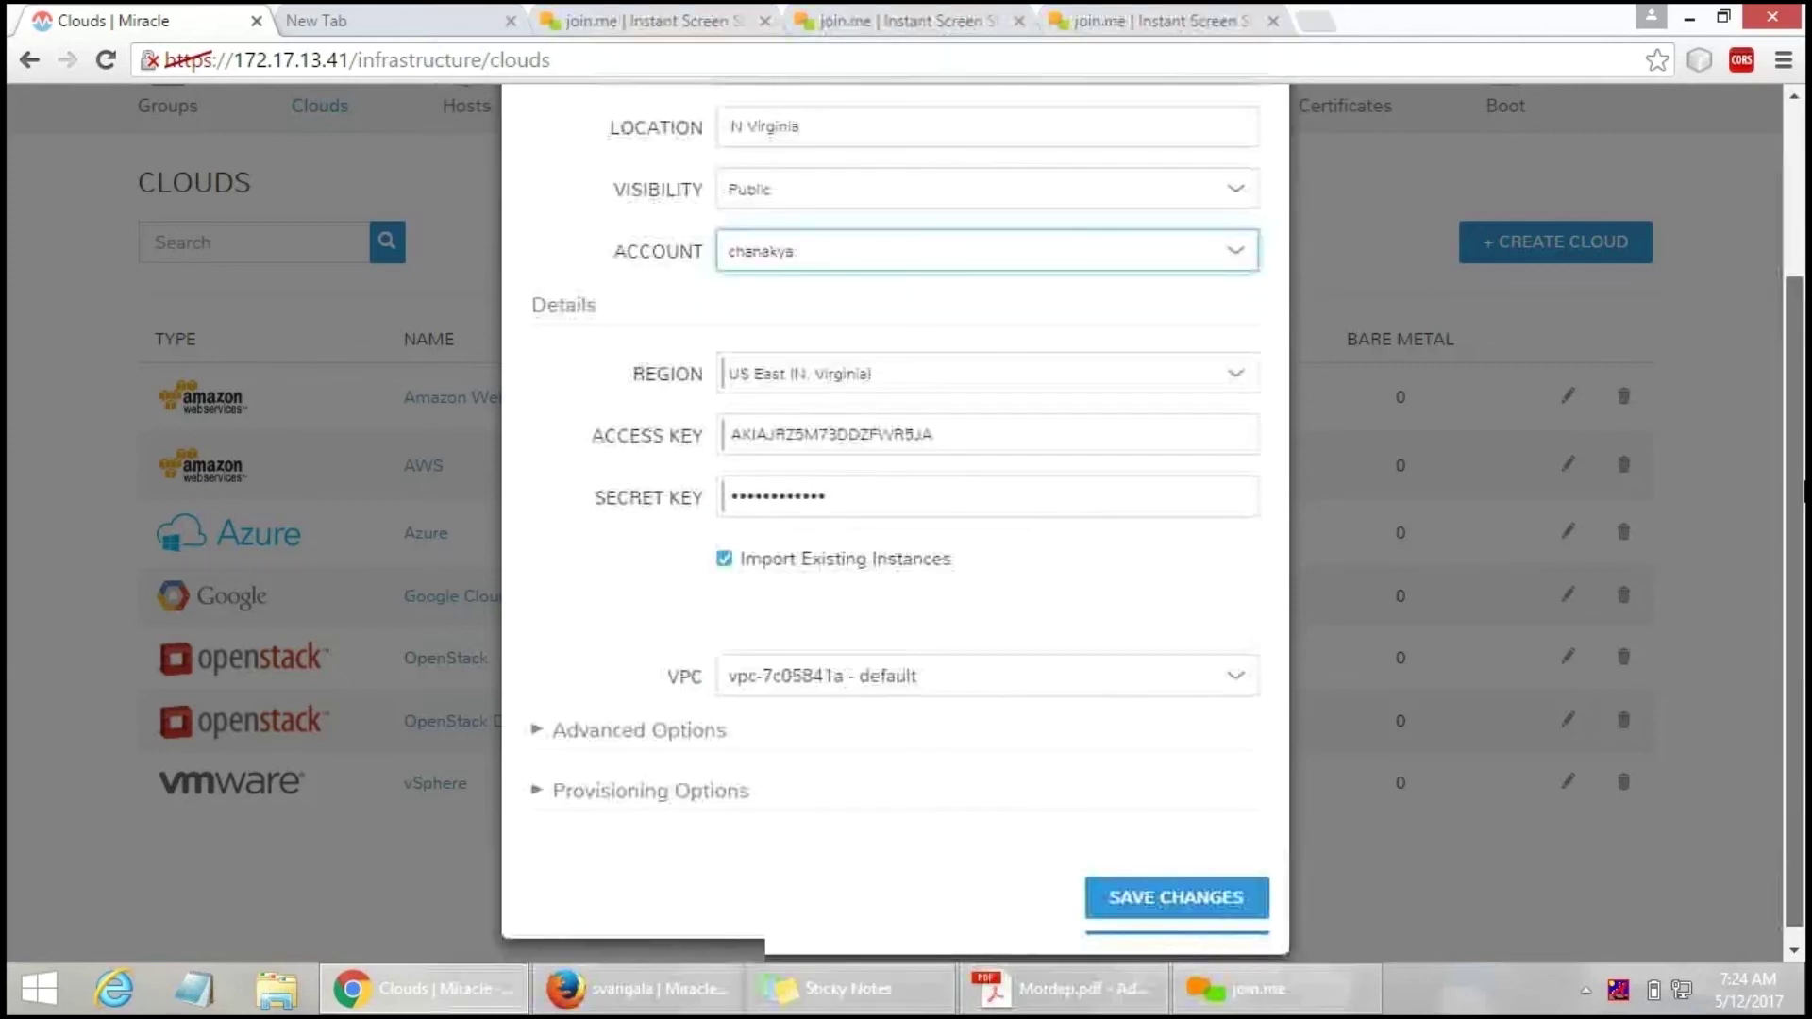
{"action": "left_click", "coordinate": [1227, 376]}
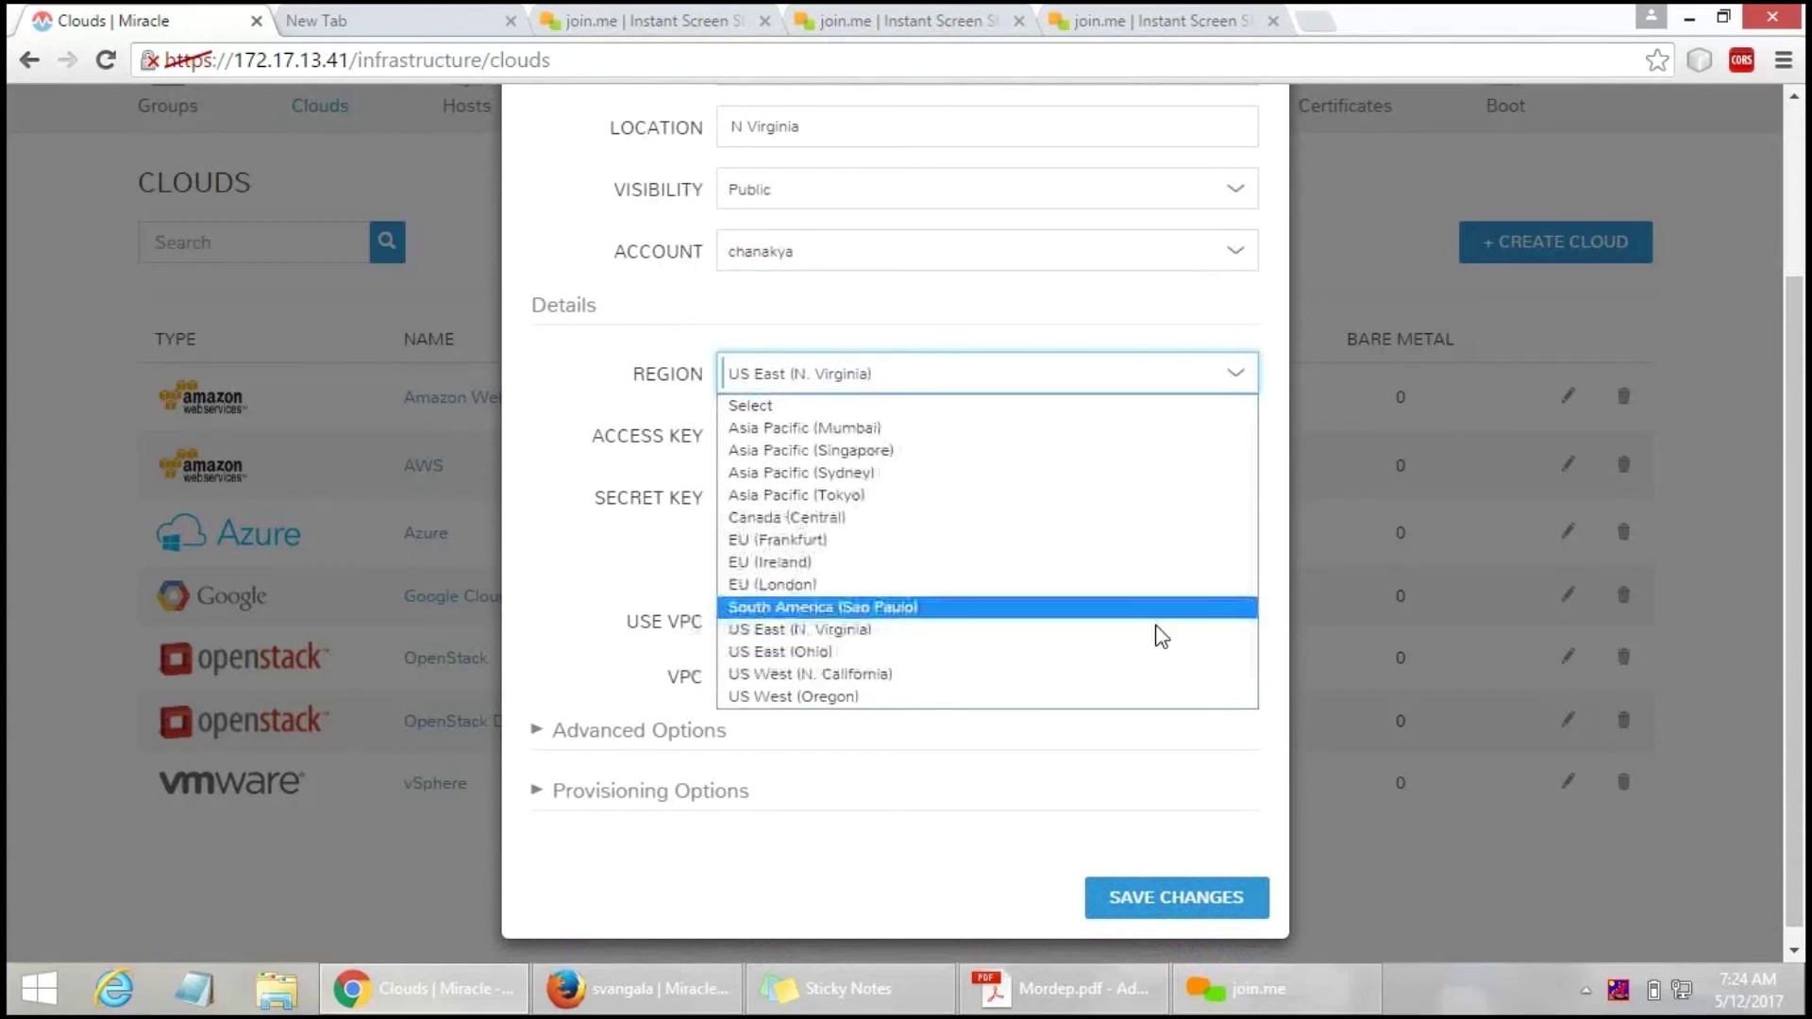
{"action": "left_click", "coordinate": [1156, 629]}
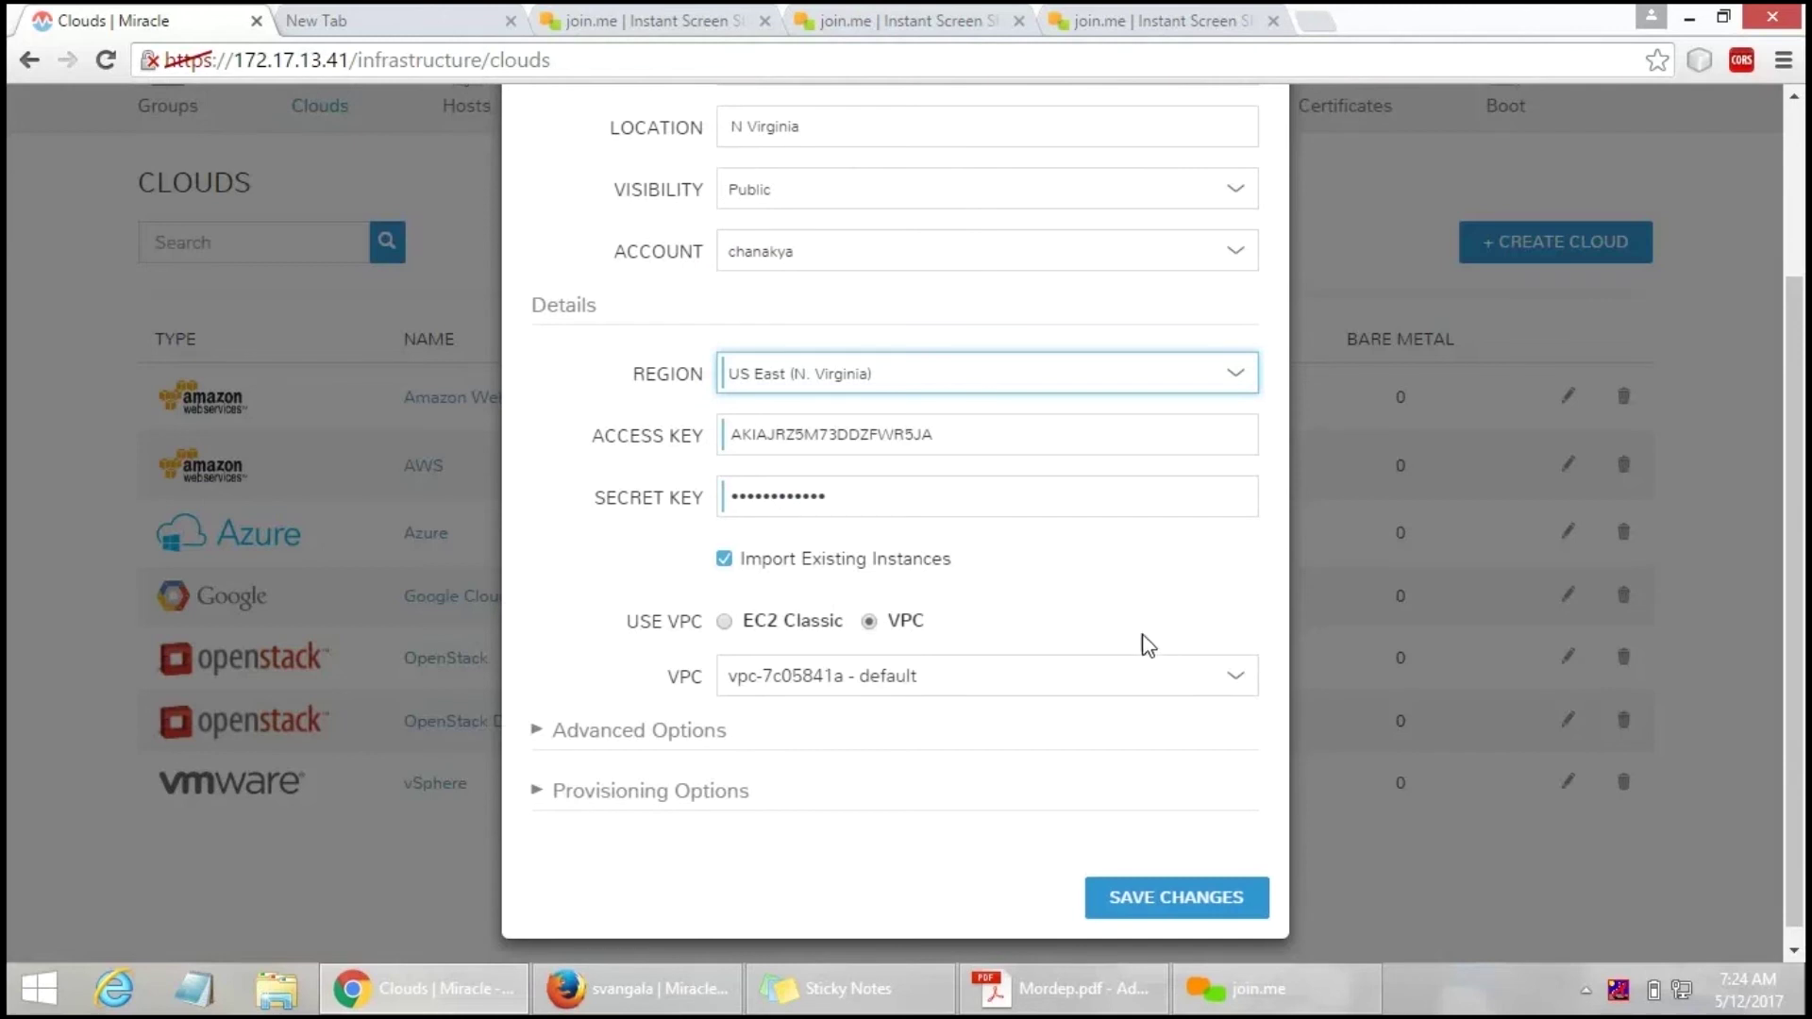
{"action": "left_click", "coordinate": [1099, 433]}
{"action": "left_click", "coordinate": [1102, 508]}
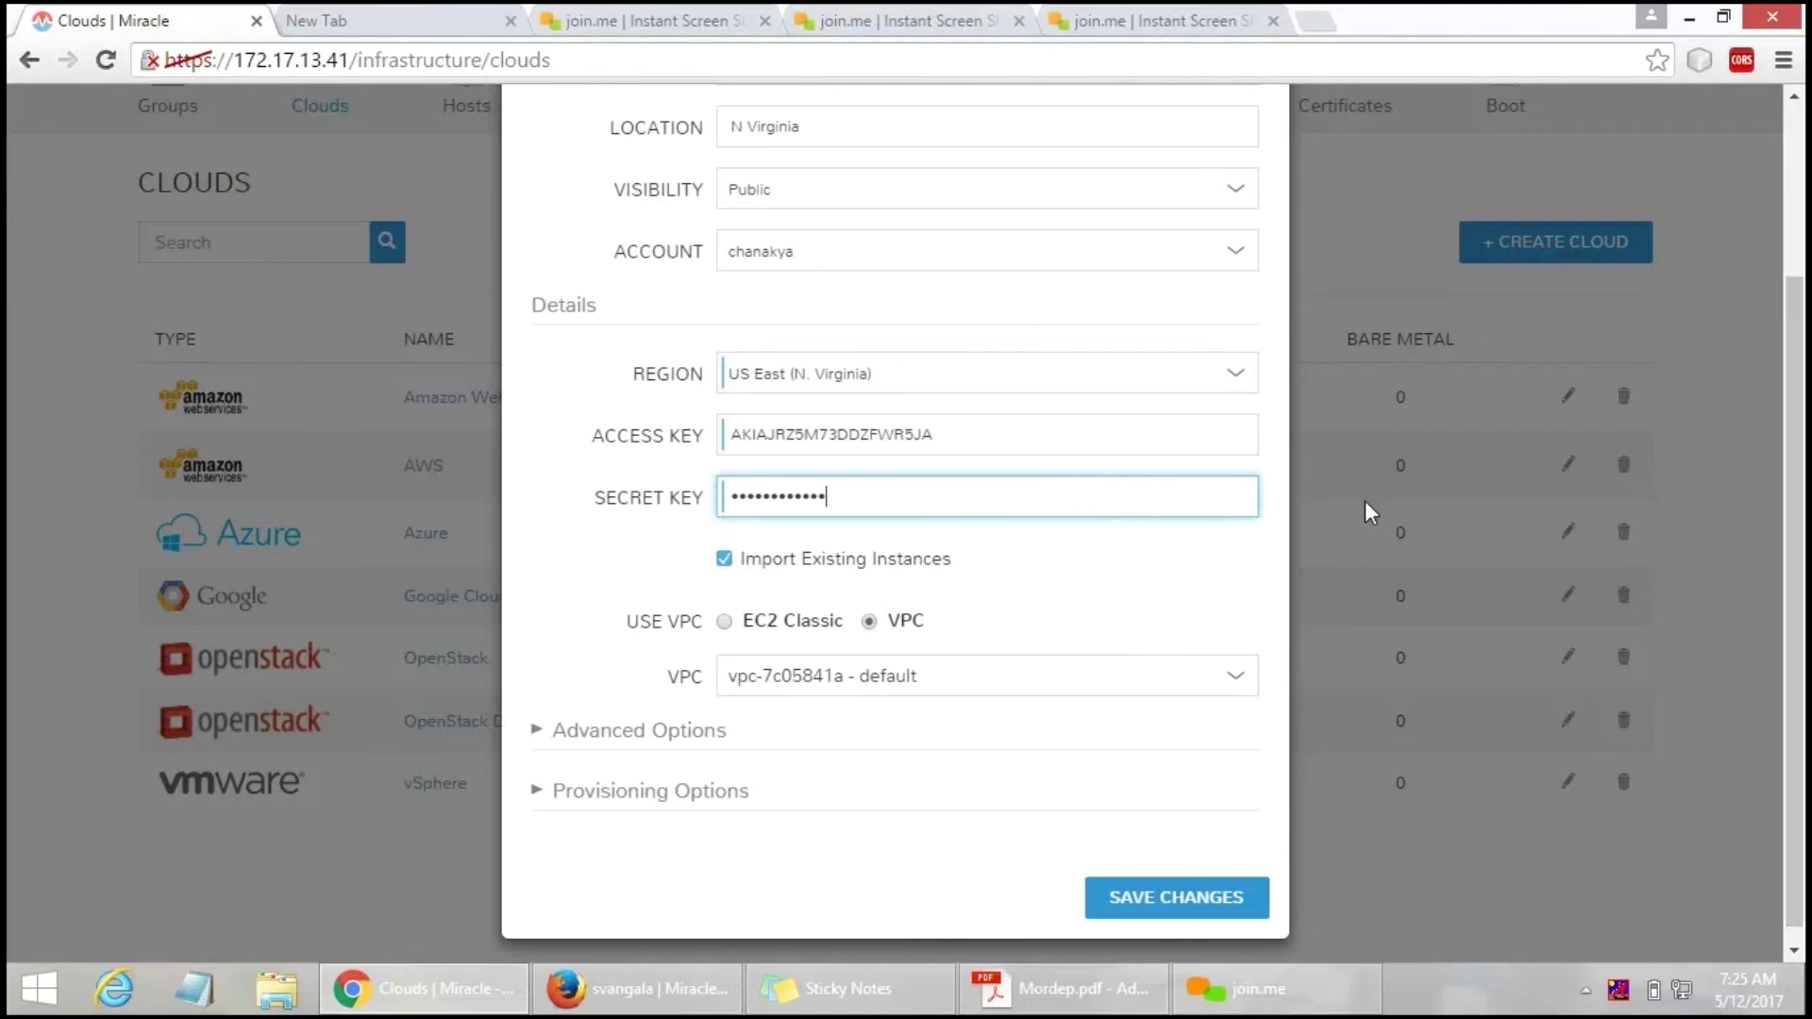
{"action": "left_click", "coordinate": [1240, 684]}
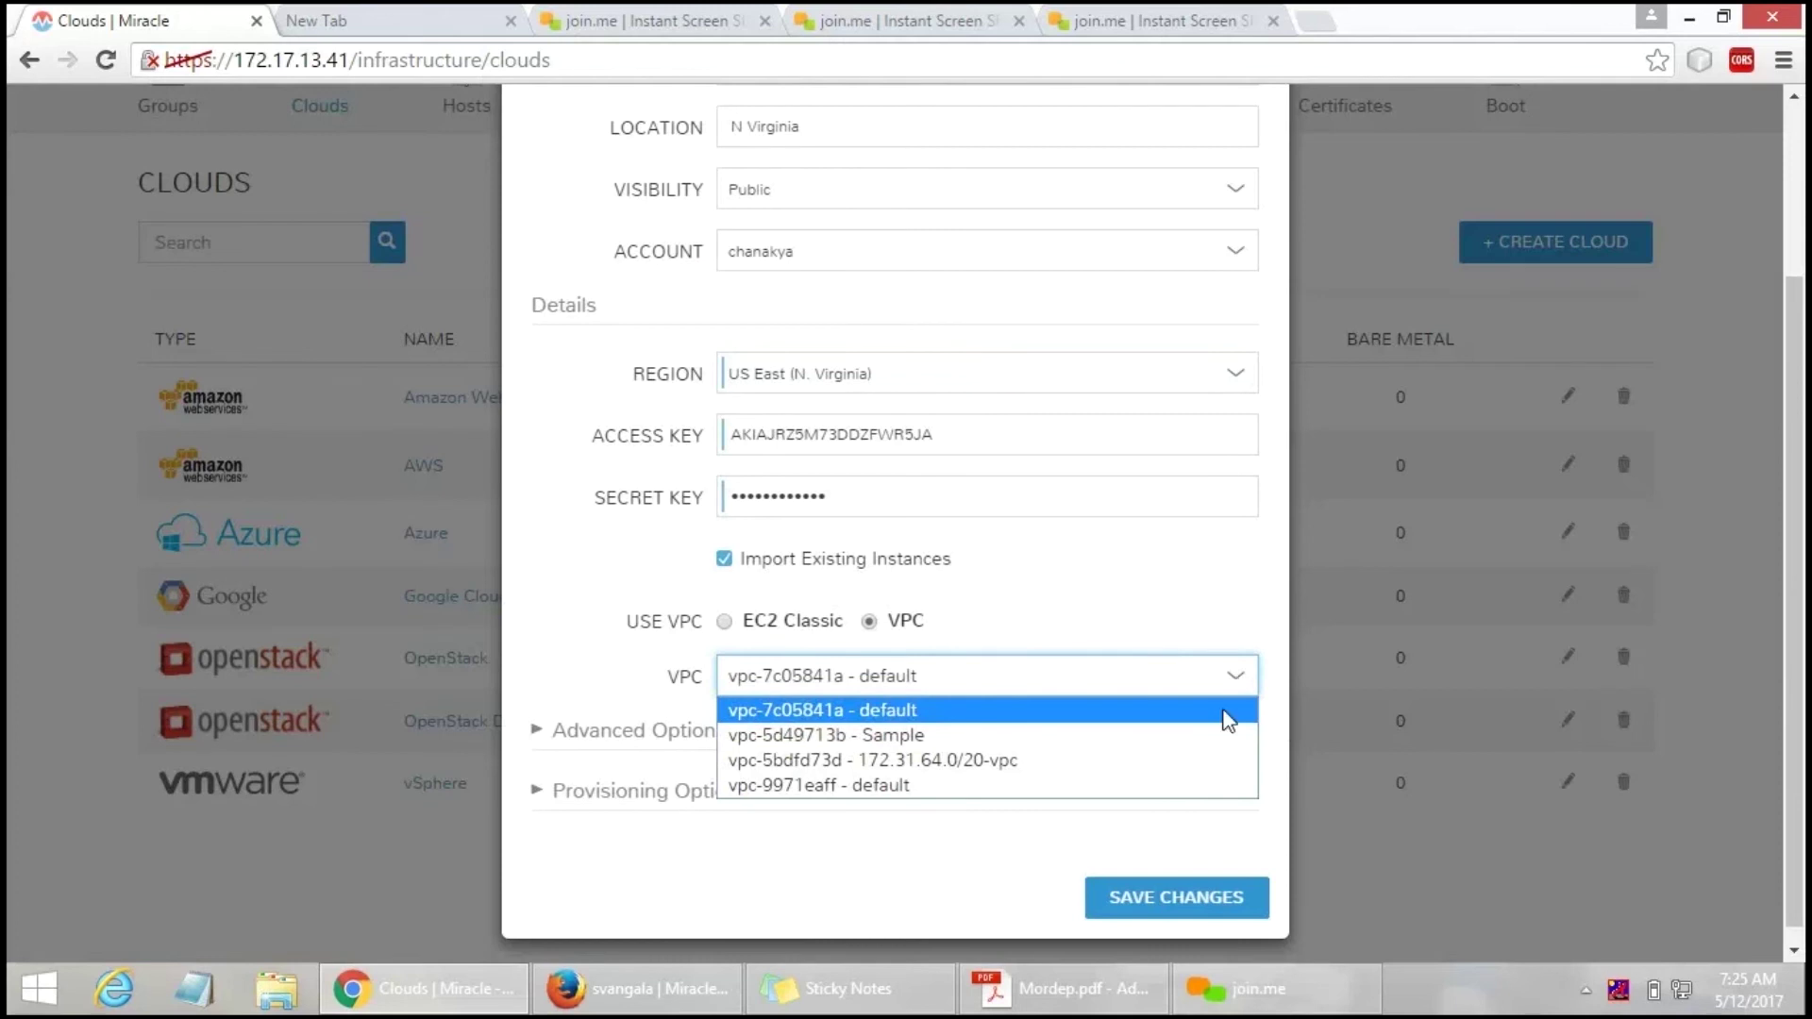
{"action": "left_click", "coordinate": [1225, 712]}
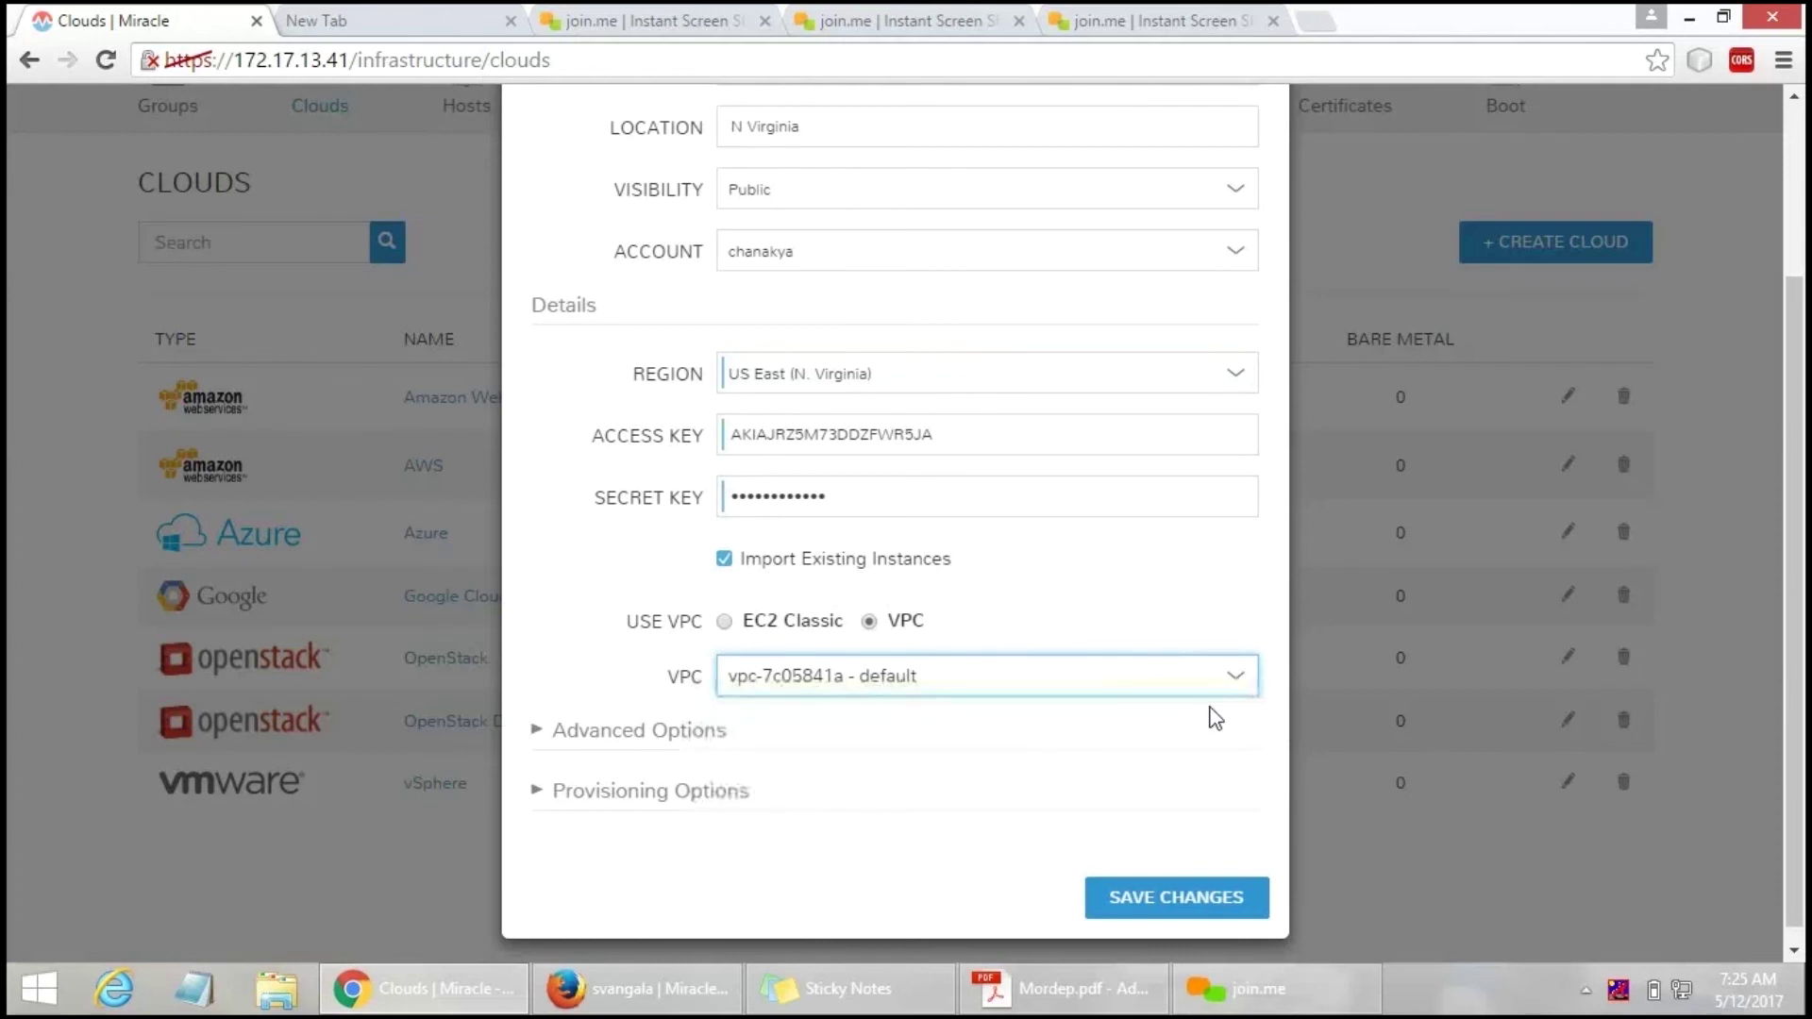
{"action": "left_click", "coordinate": [1188, 903]}
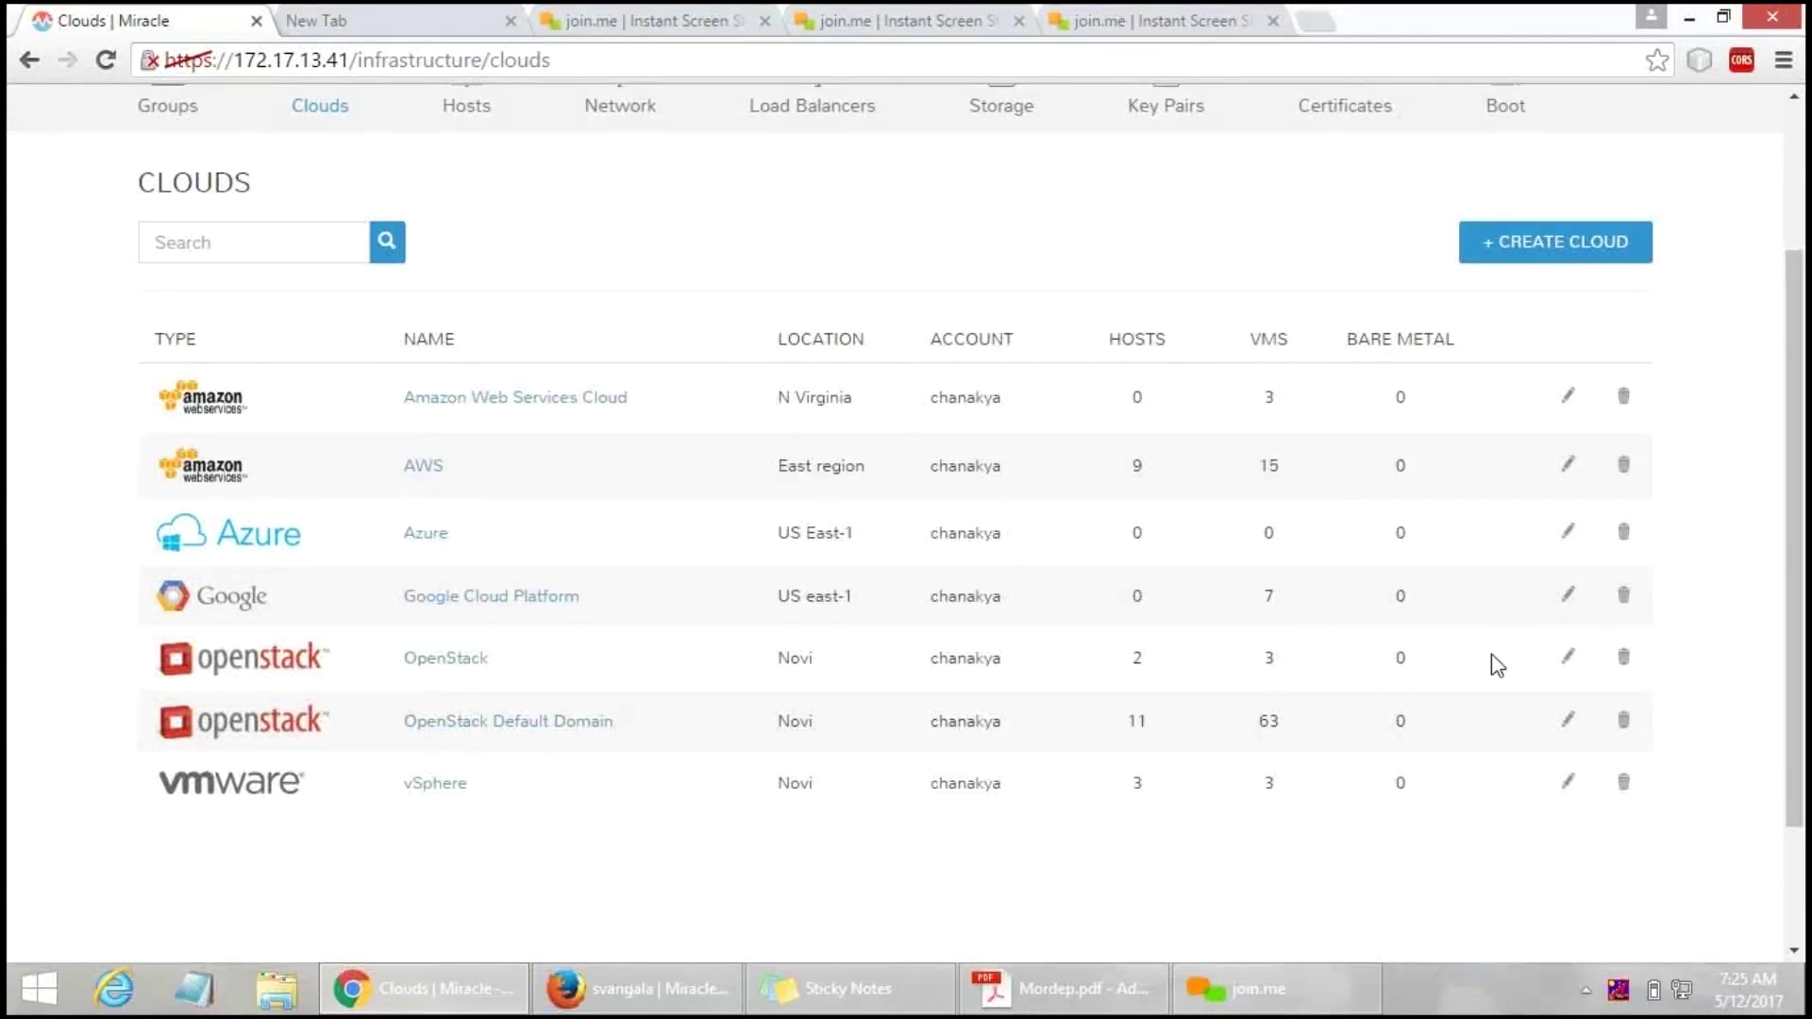
Open the OpenStack cloud for editing and examine its project, username, password, OS version and image format fields.
{"action": "left_click", "coordinate": [1566, 661]}
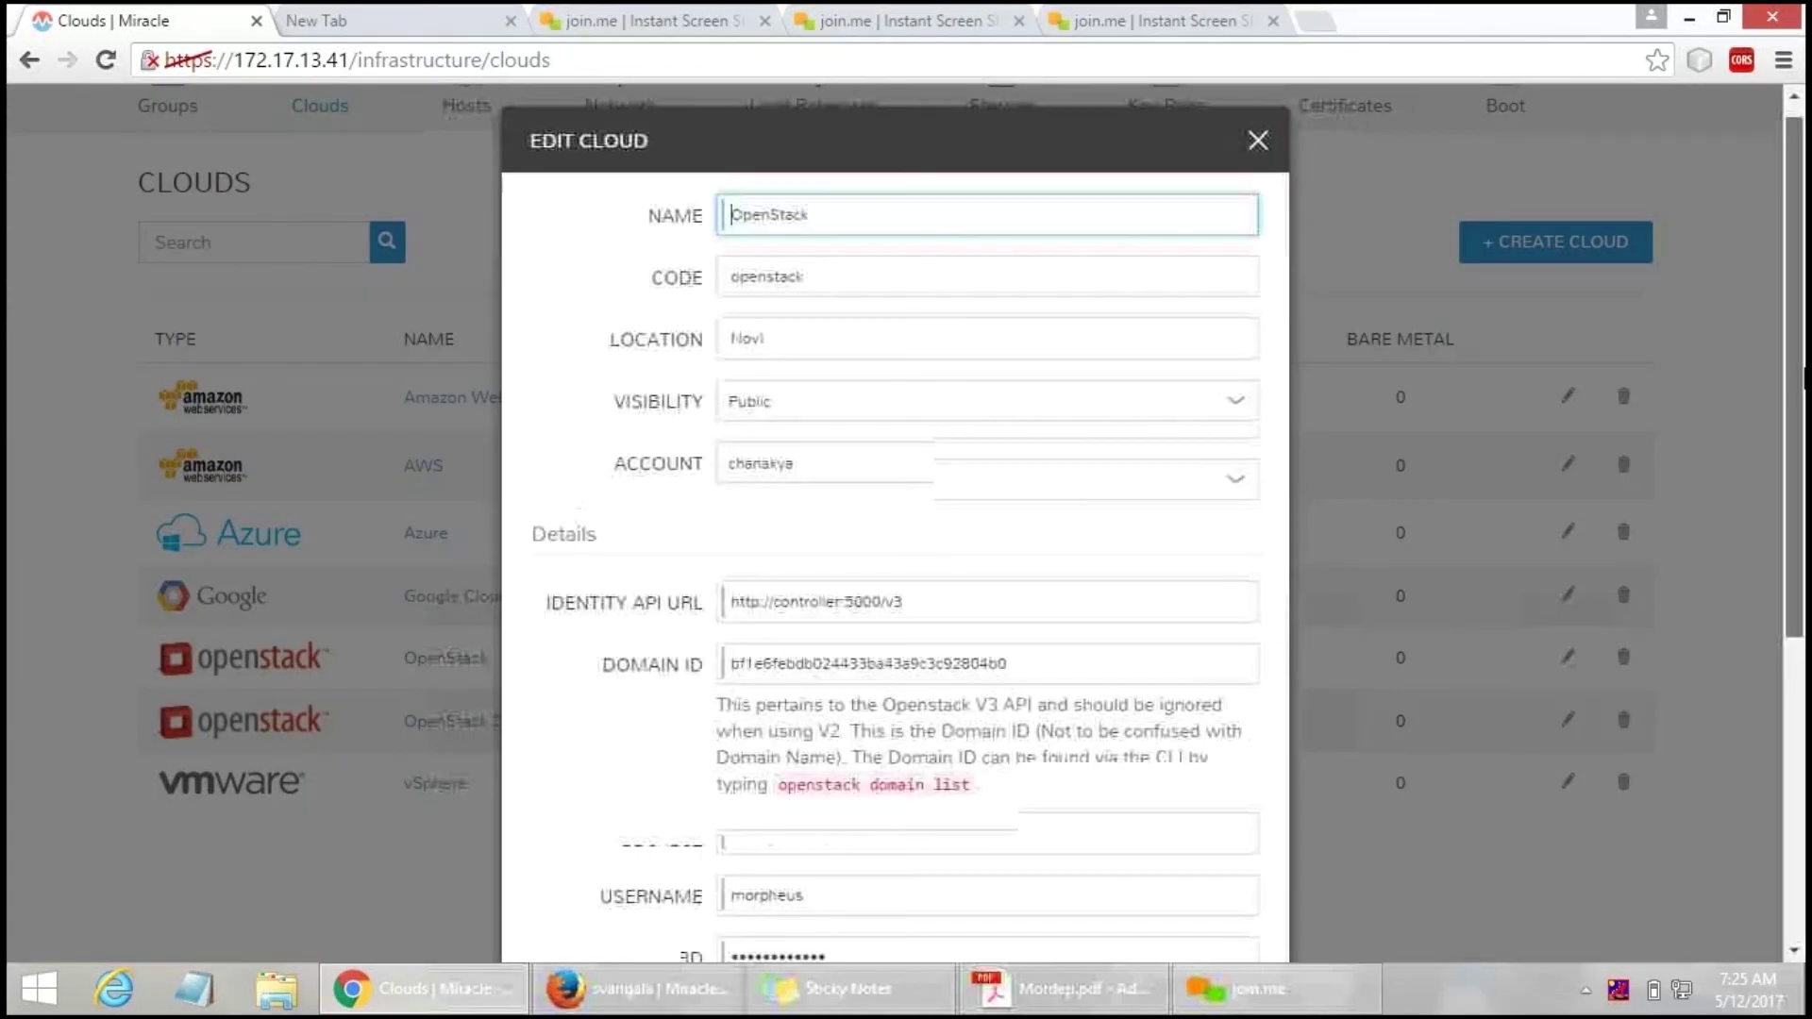
{"action": "scroll", "coordinate": [1635, 476], "scroll_direction": "down", "scroll_amount": 1}
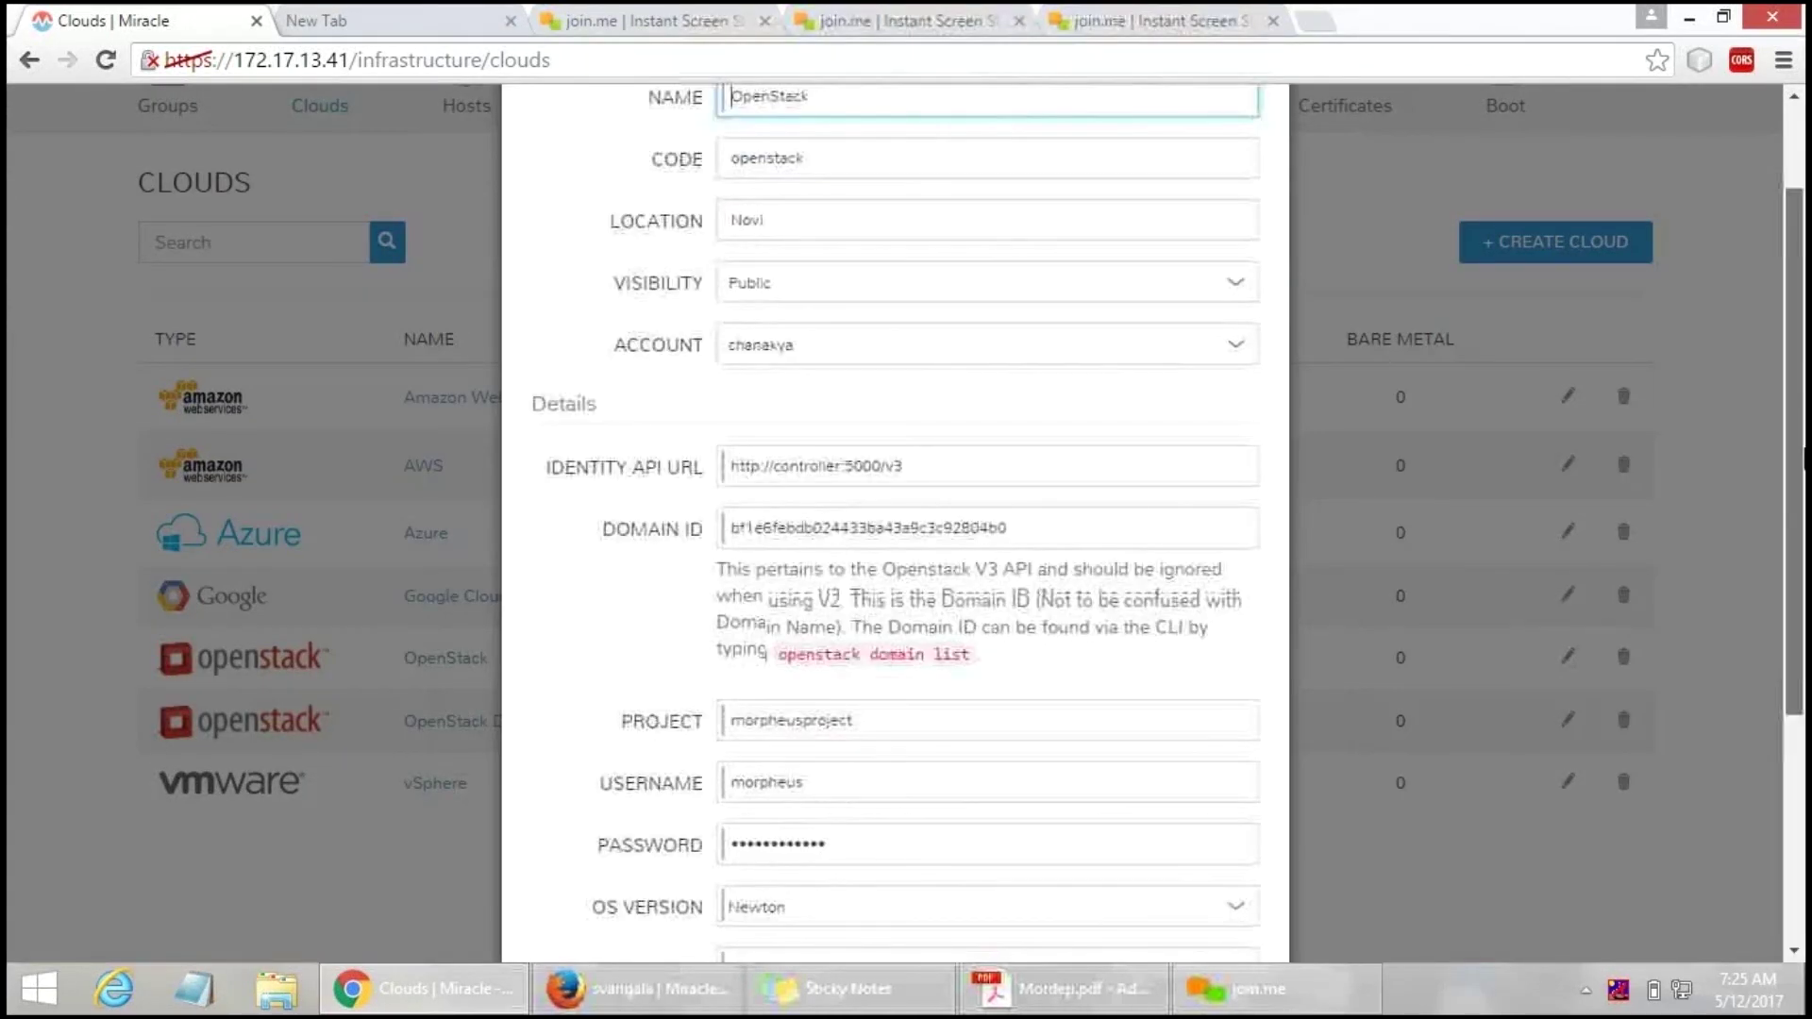
{"action": "scroll", "coordinate": [1634, 476], "scroll_direction": "down", "scroll_amount": 2}
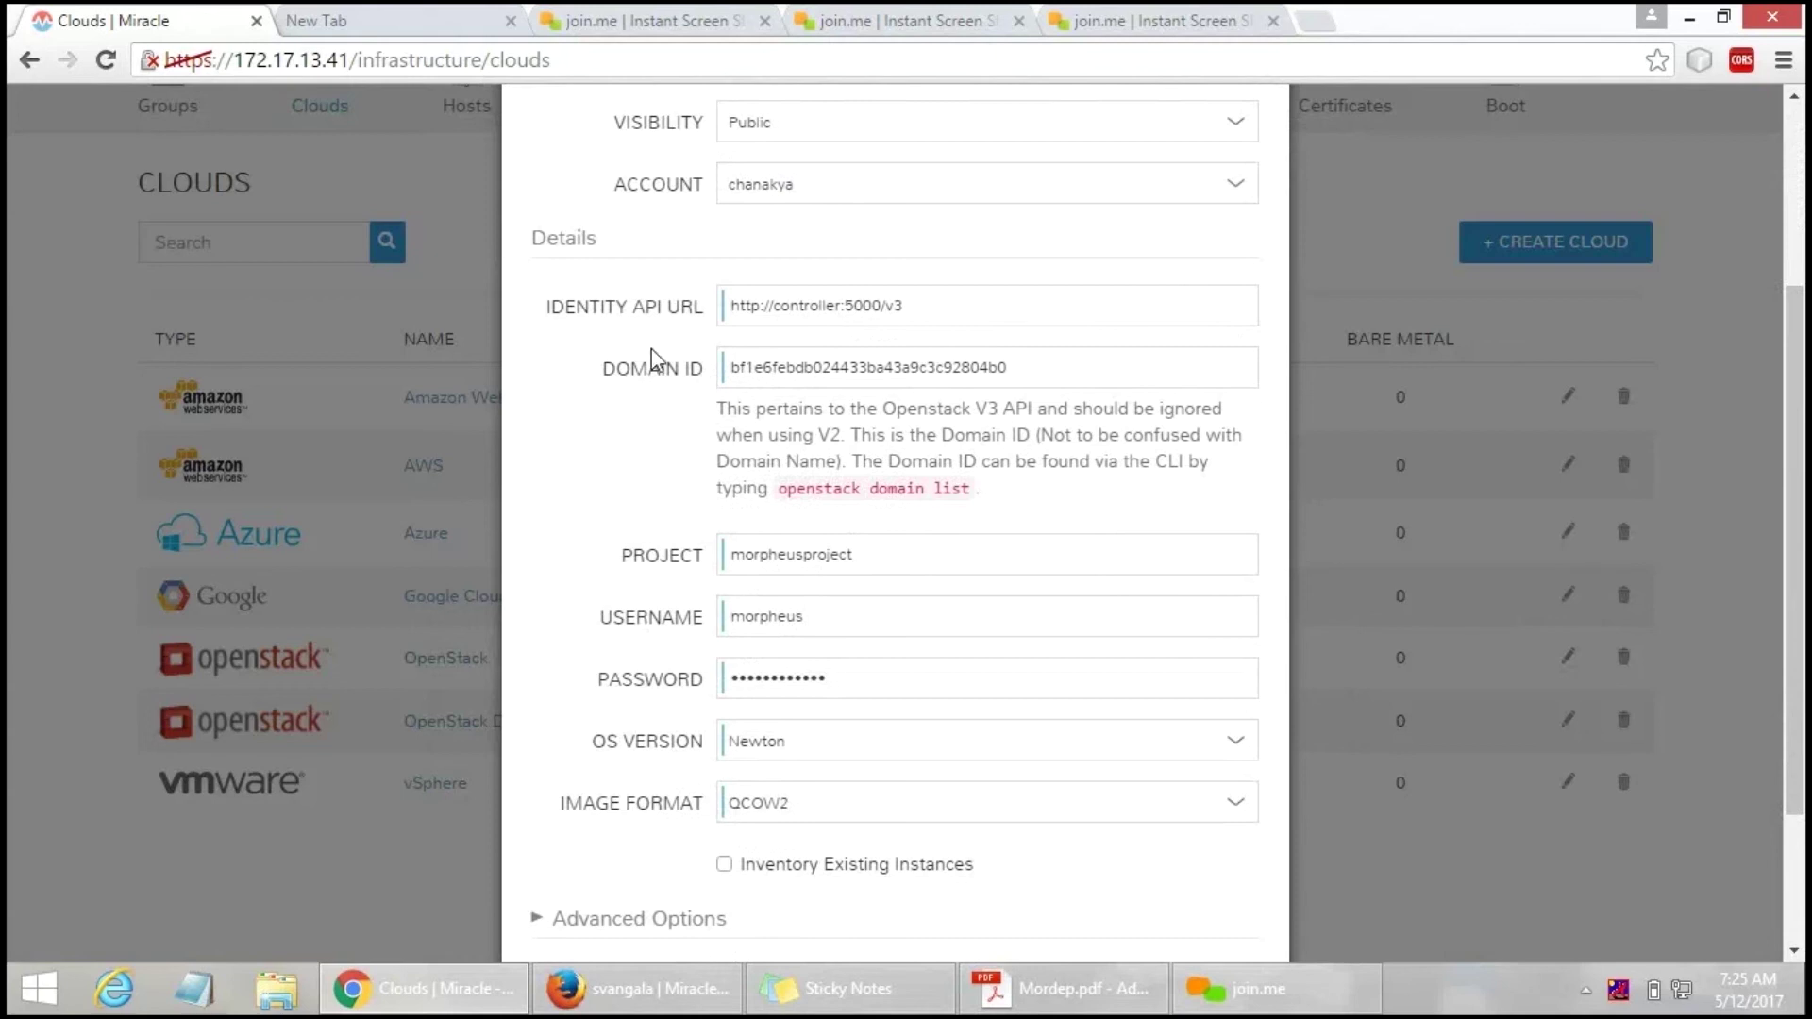
{"action": "left_click", "coordinate": [881, 564]}
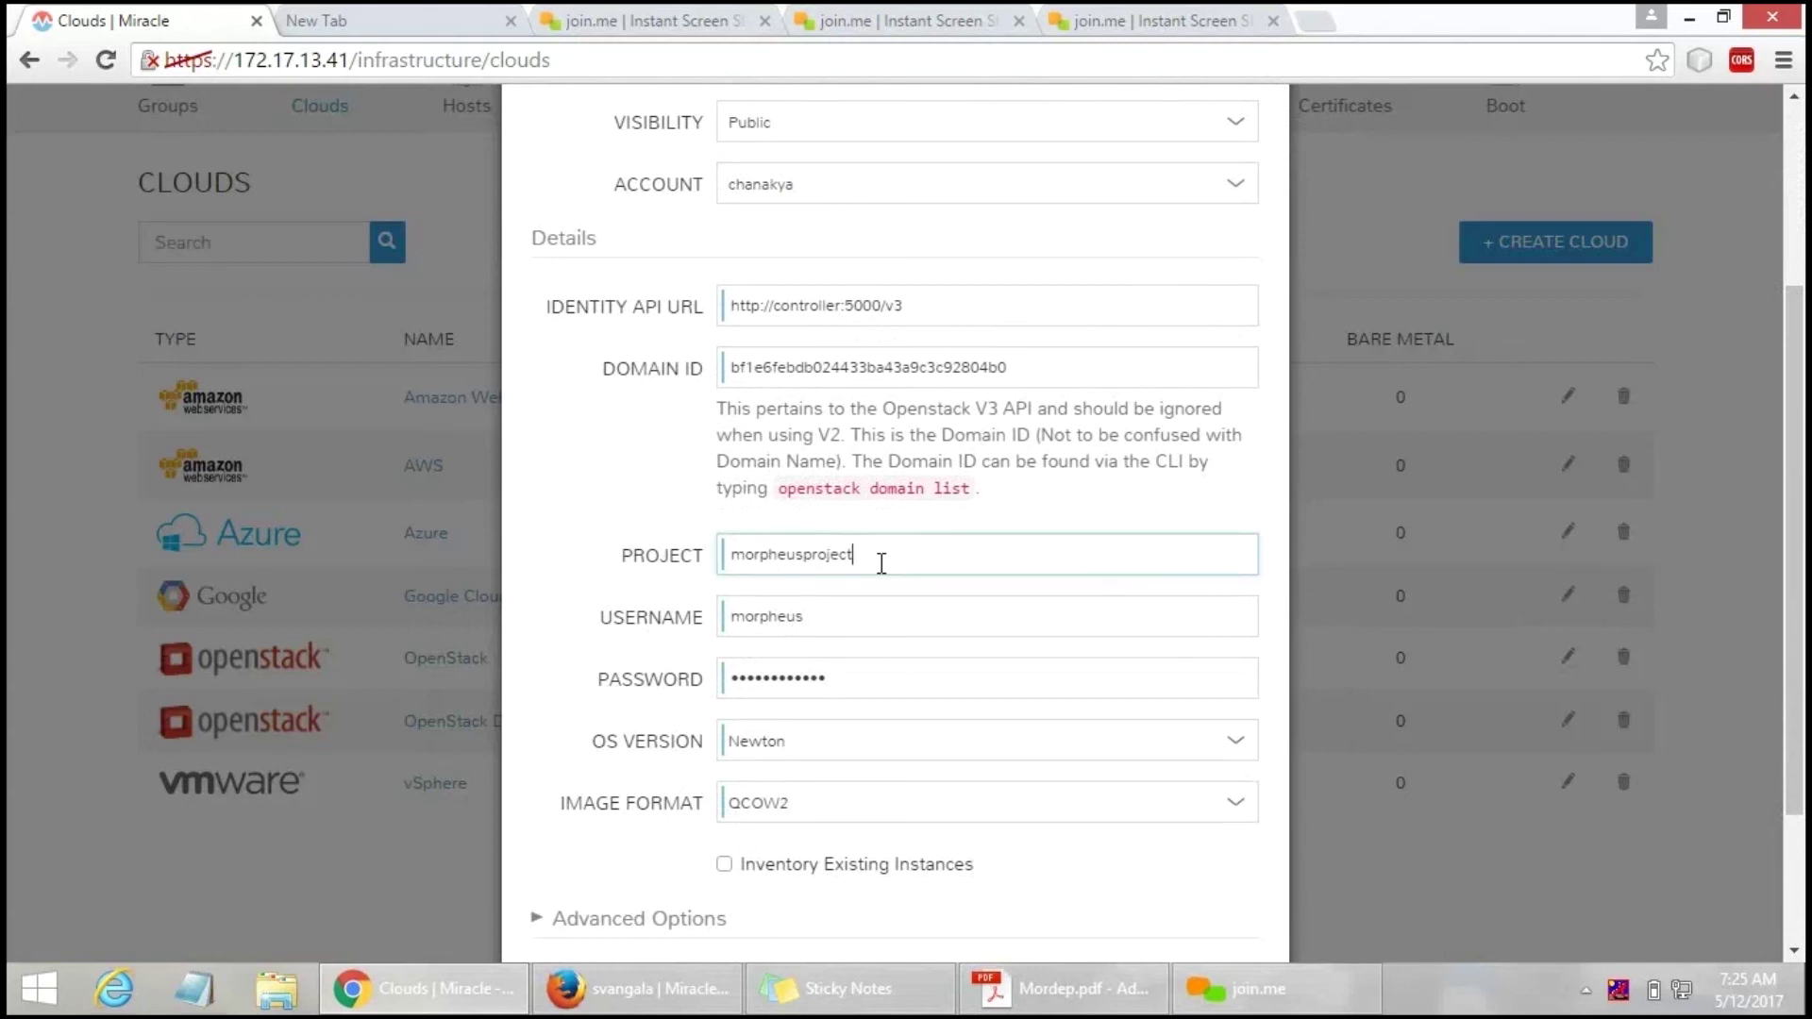
{"action": "left_click", "coordinate": [885, 601]}
{"action": "left_click", "coordinate": [897, 667]}
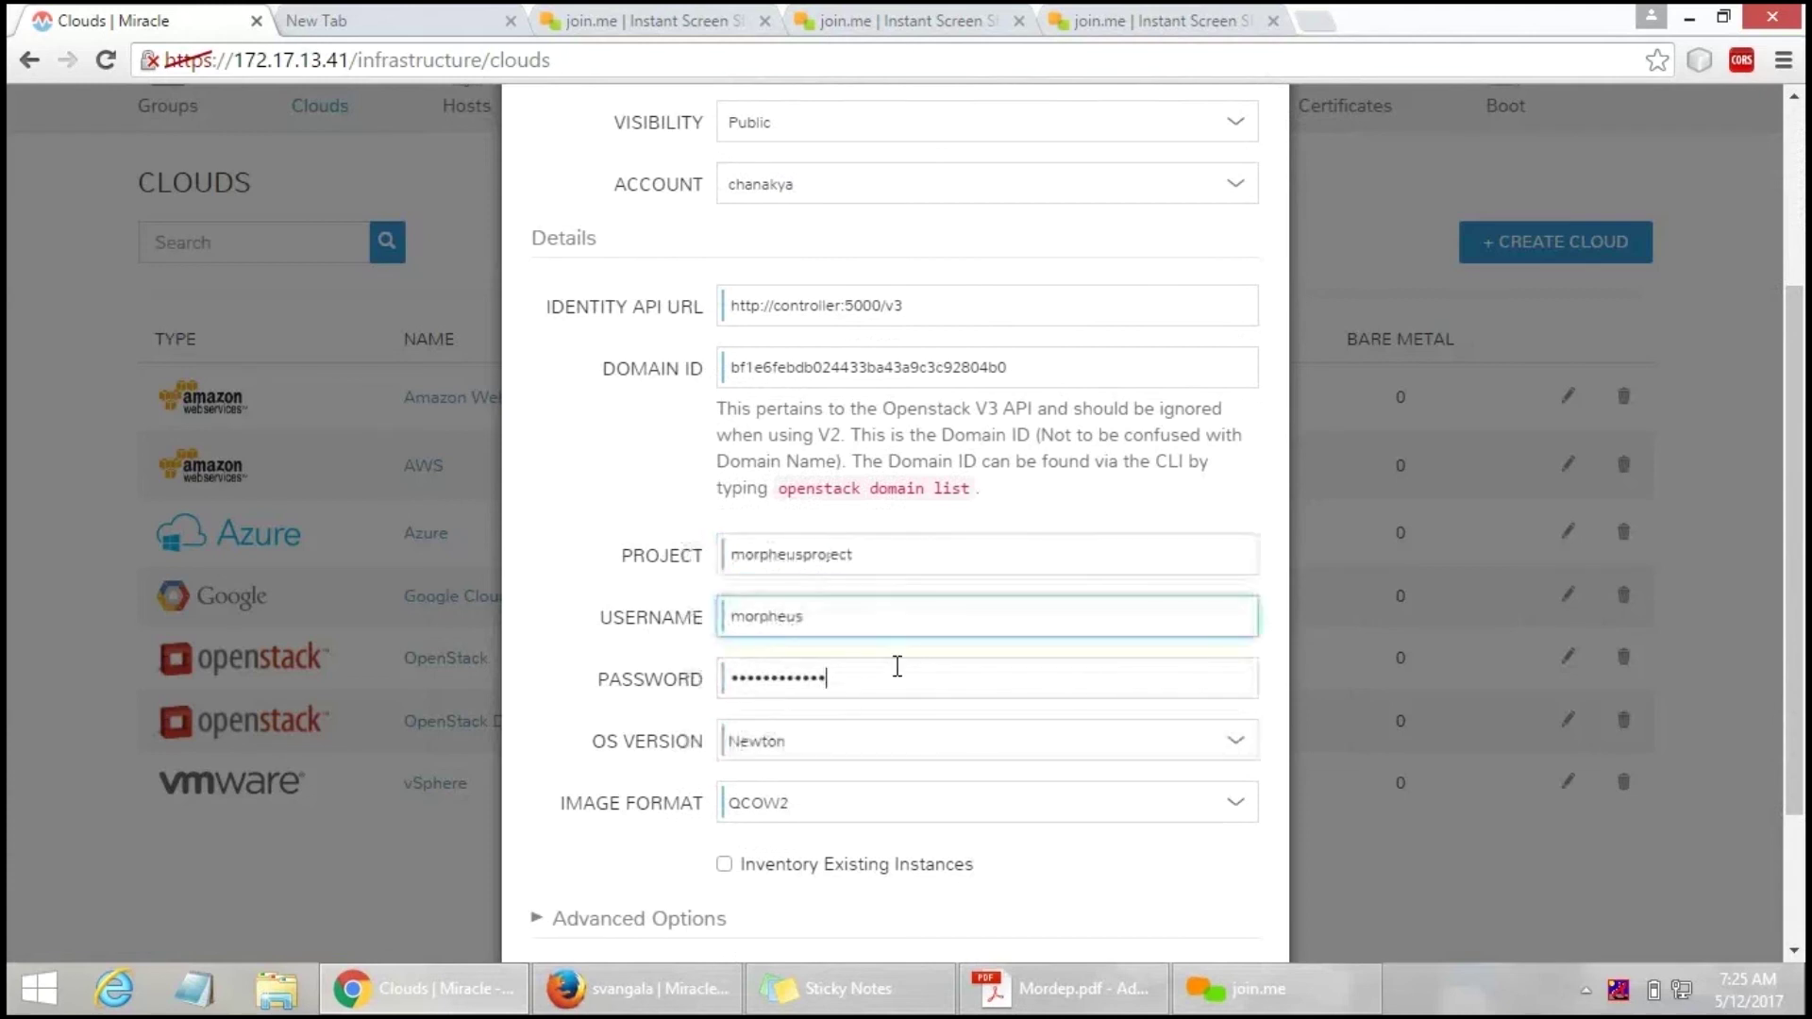
{"action": "left_click", "coordinate": [1229, 745]}
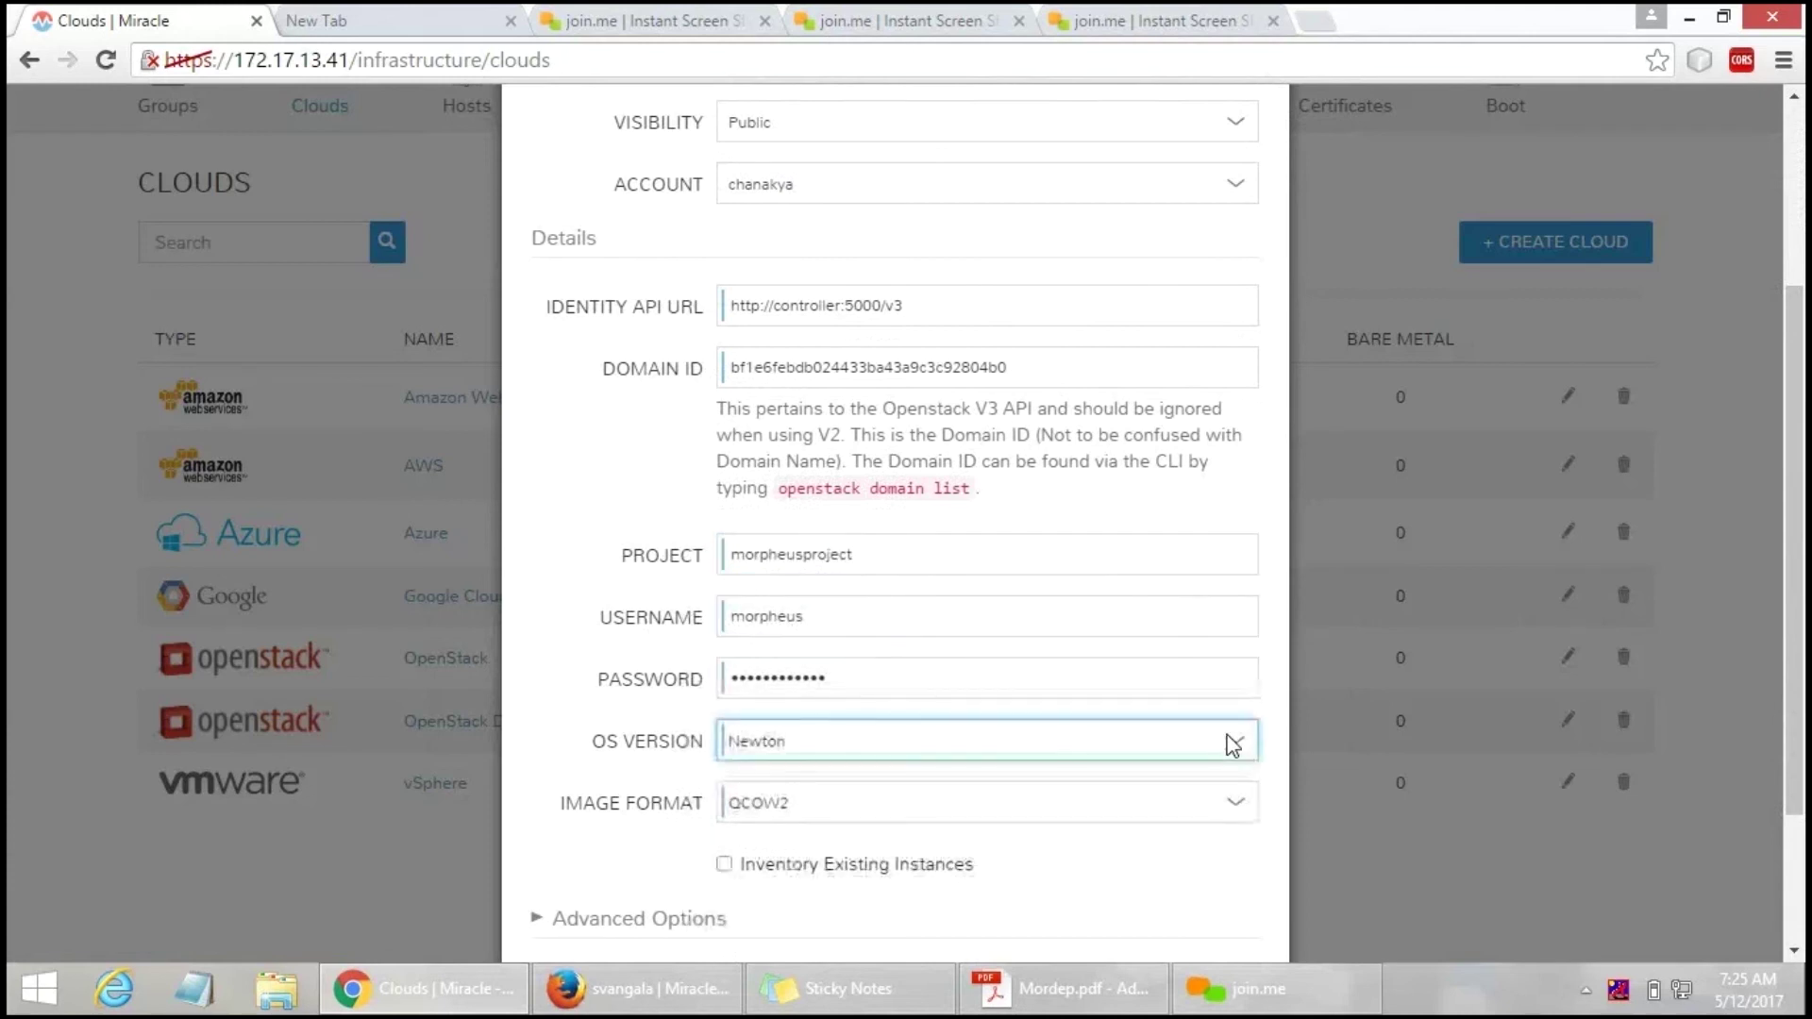
{"action": "left_click", "coordinate": [1233, 745]}
{"action": "left_click", "coordinate": [1233, 745]}
{"action": "left_click", "coordinate": [1237, 800]}
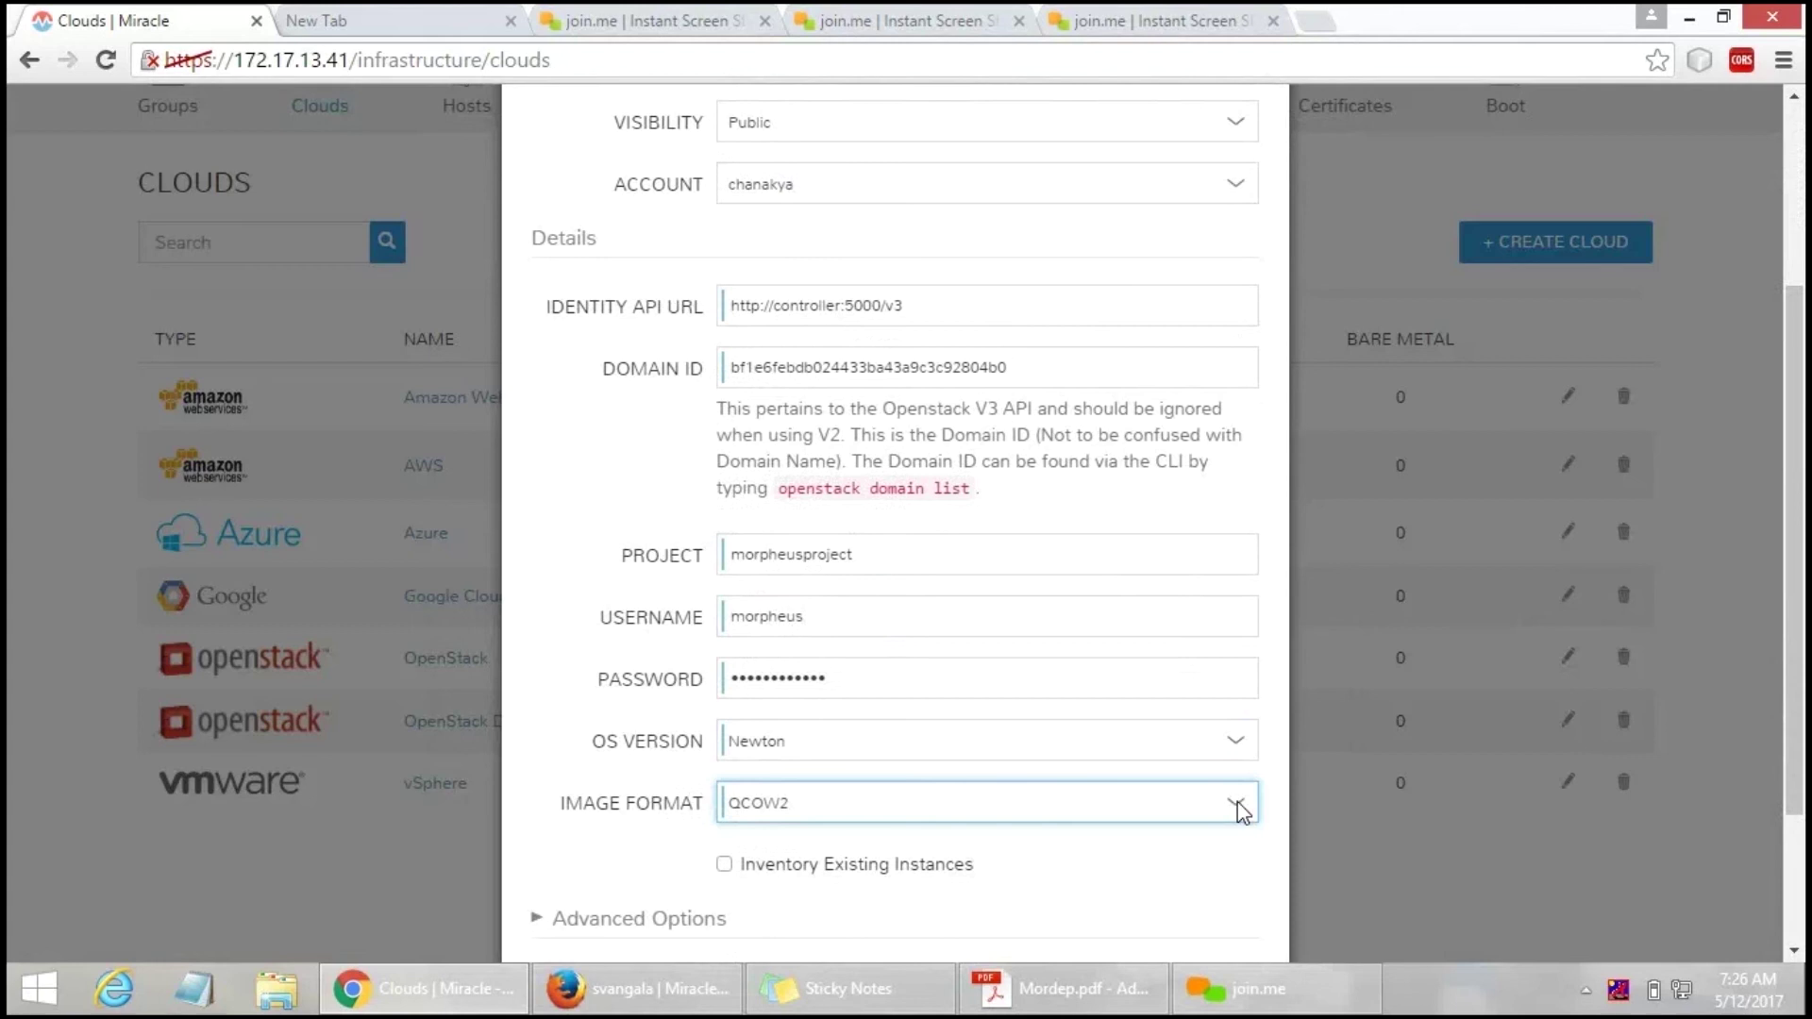
Review the Identity API URL and Domain ID fields of the OpenStack cloud, and save the cloud without changing any values.
{"action": "left_click", "coordinate": [1071, 292]}
{"action": "left_click", "coordinate": [1096, 366]}
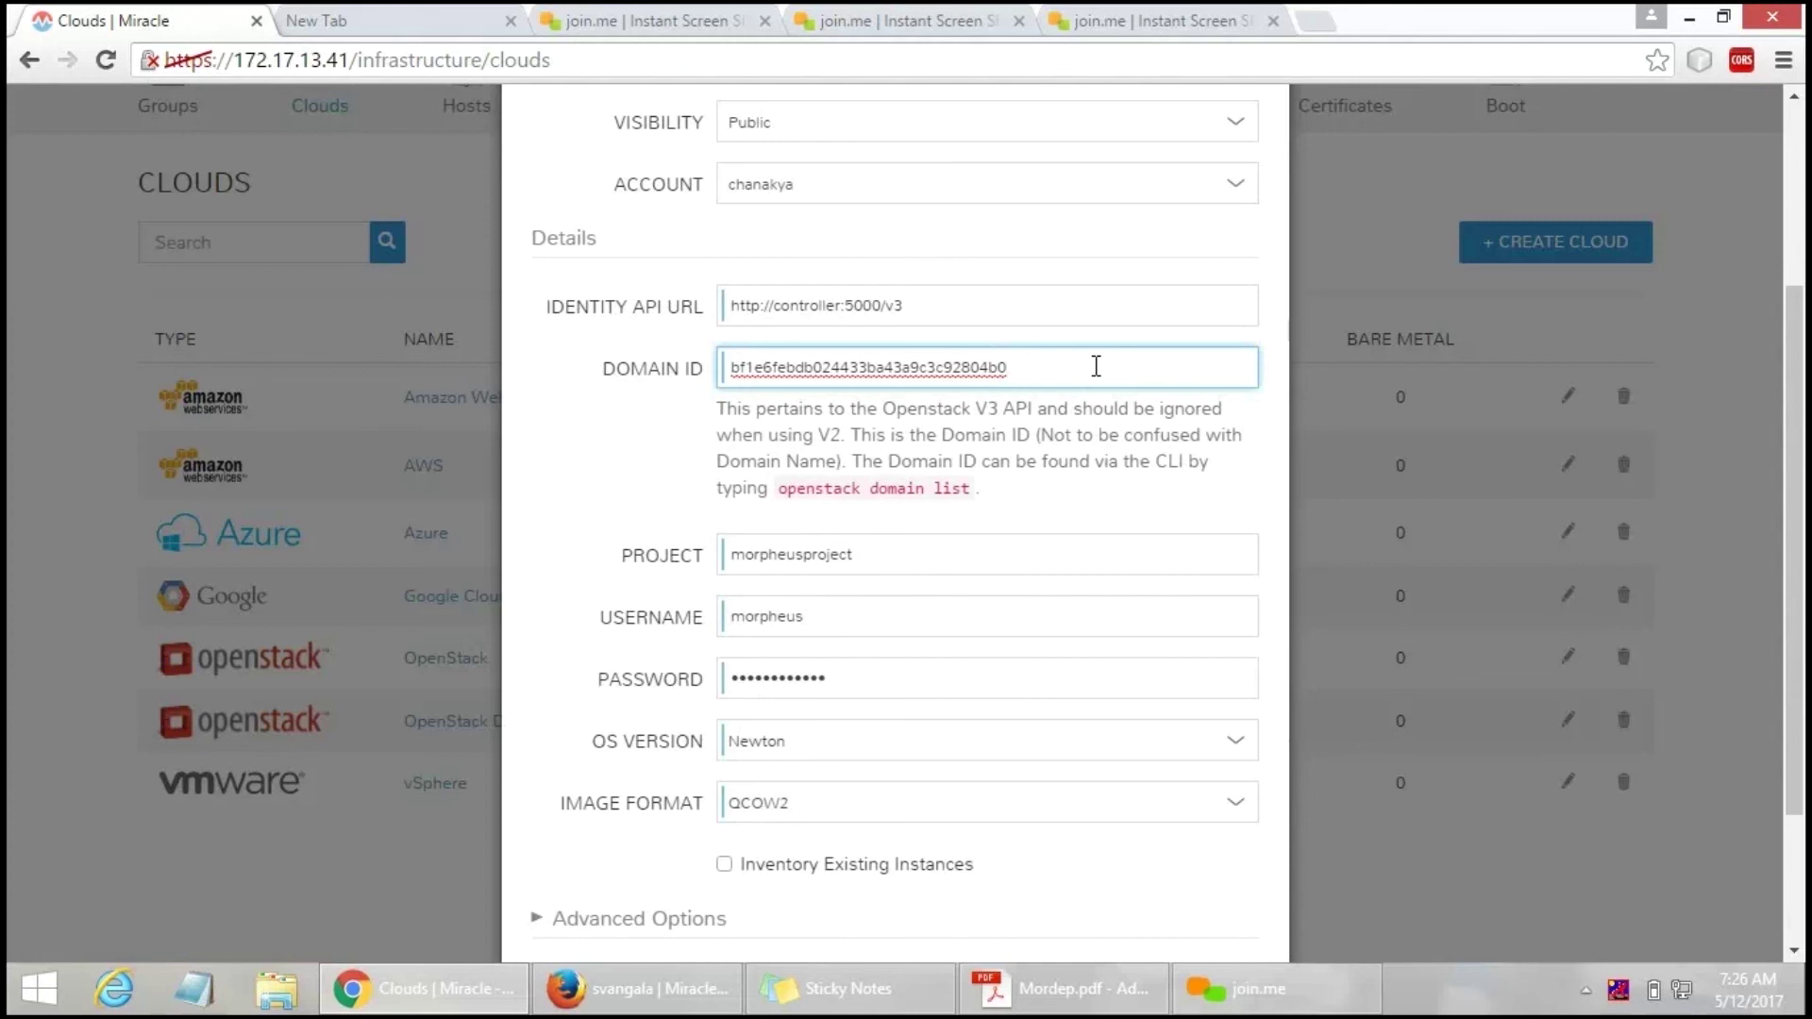
{"action": "left_click", "coordinate": [1071, 314]}
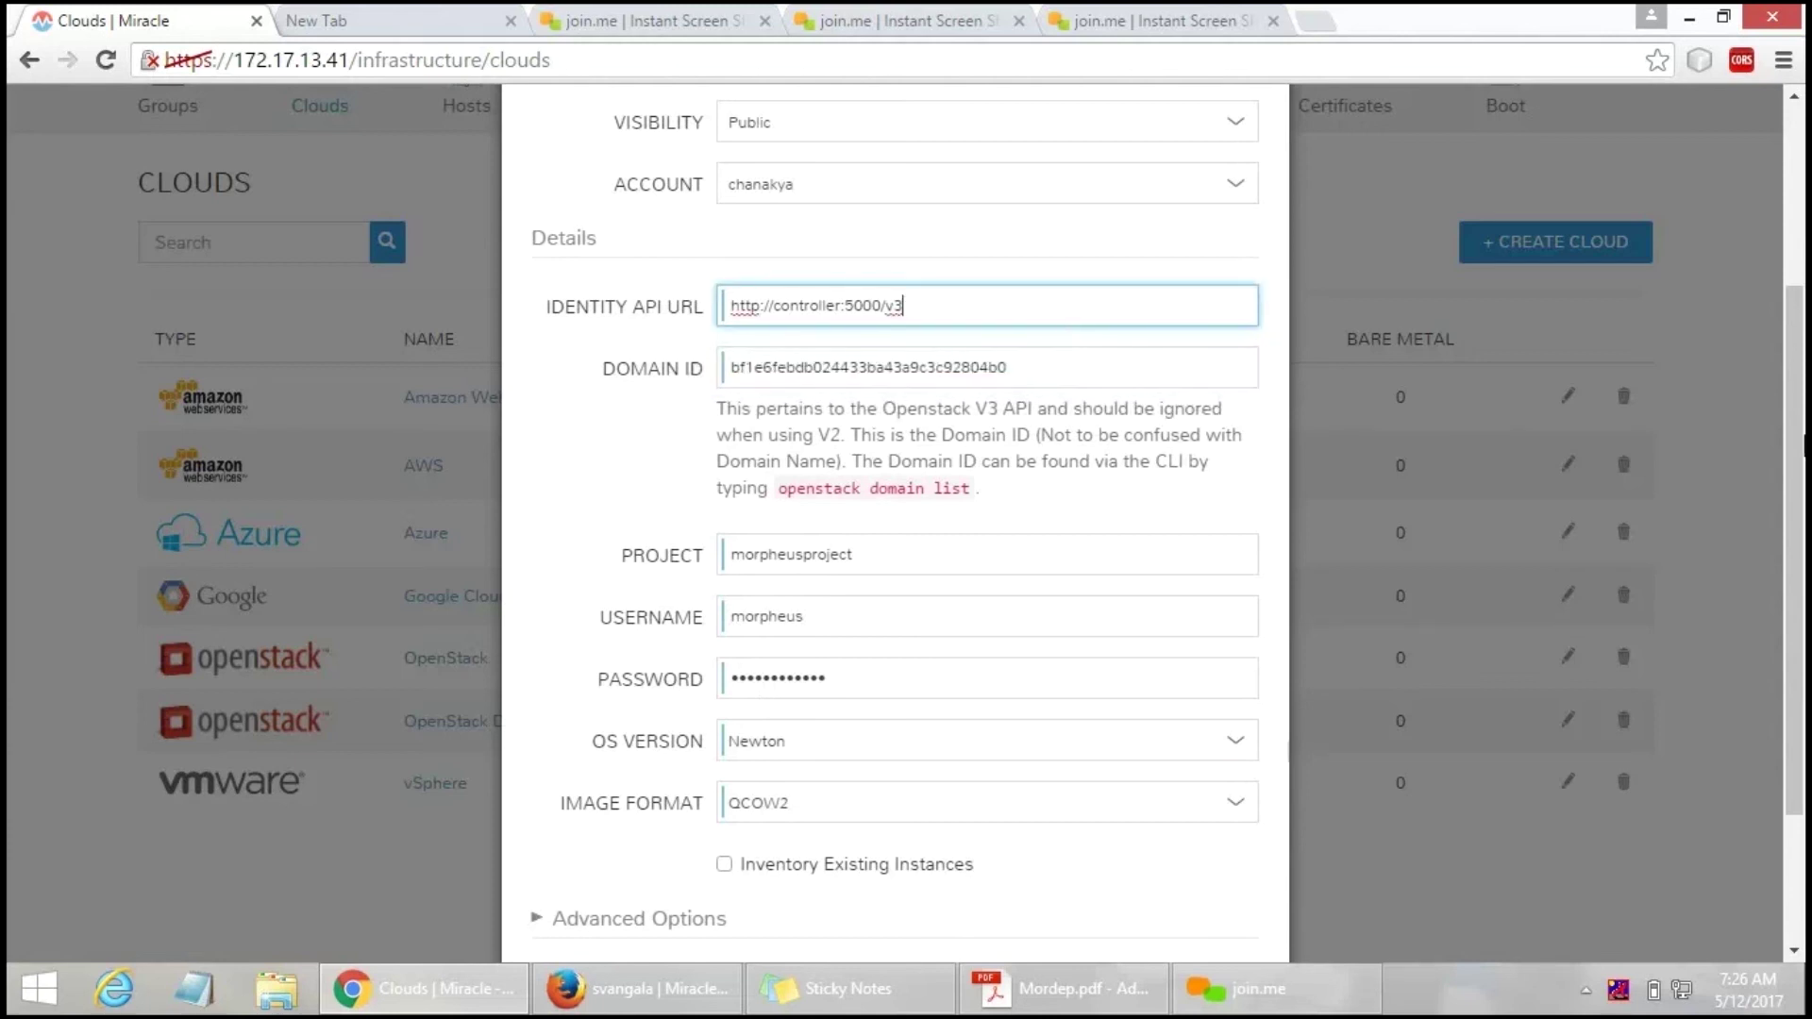
{"action": "scroll", "coordinate": [894, 519], "scroll_direction": "down", "scroll_amount": 1}
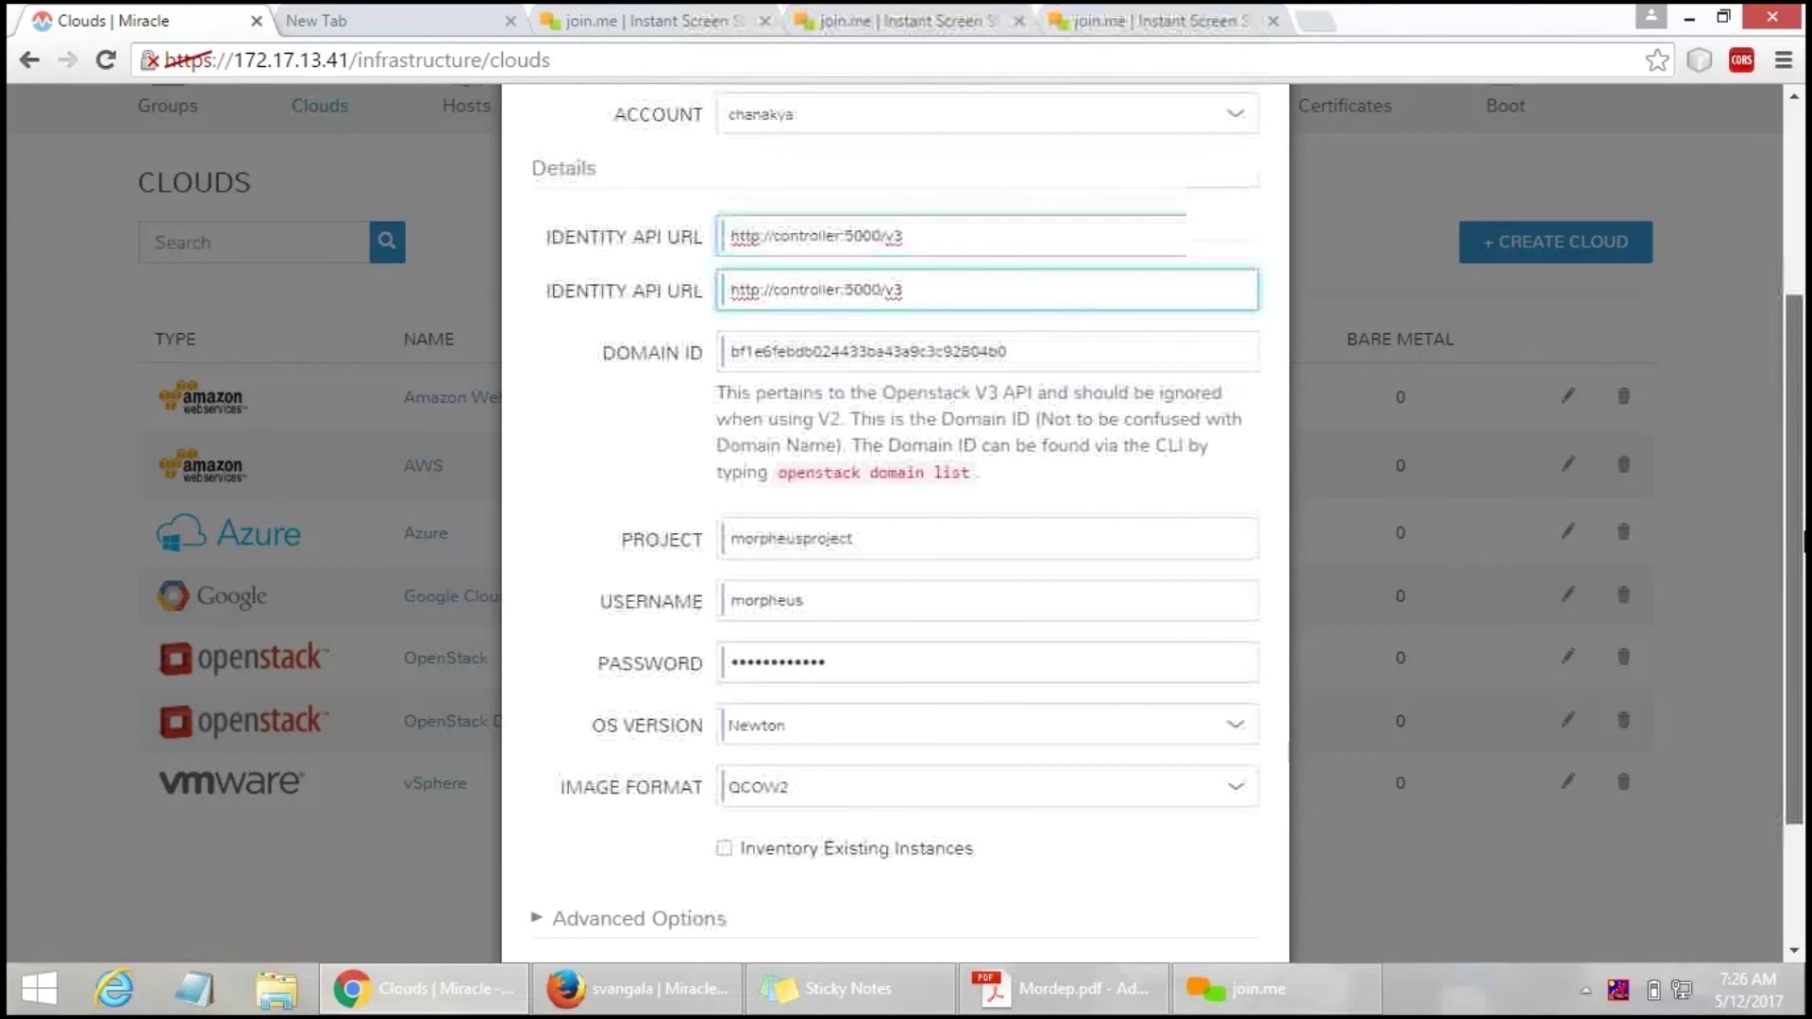
{"action": "scroll", "coordinate": [894, 519], "scroll_direction": "down", "scroll_amount": 2}
{"action": "scroll", "coordinate": [895, 519], "scroll_direction": "down", "scroll_amount": 1}
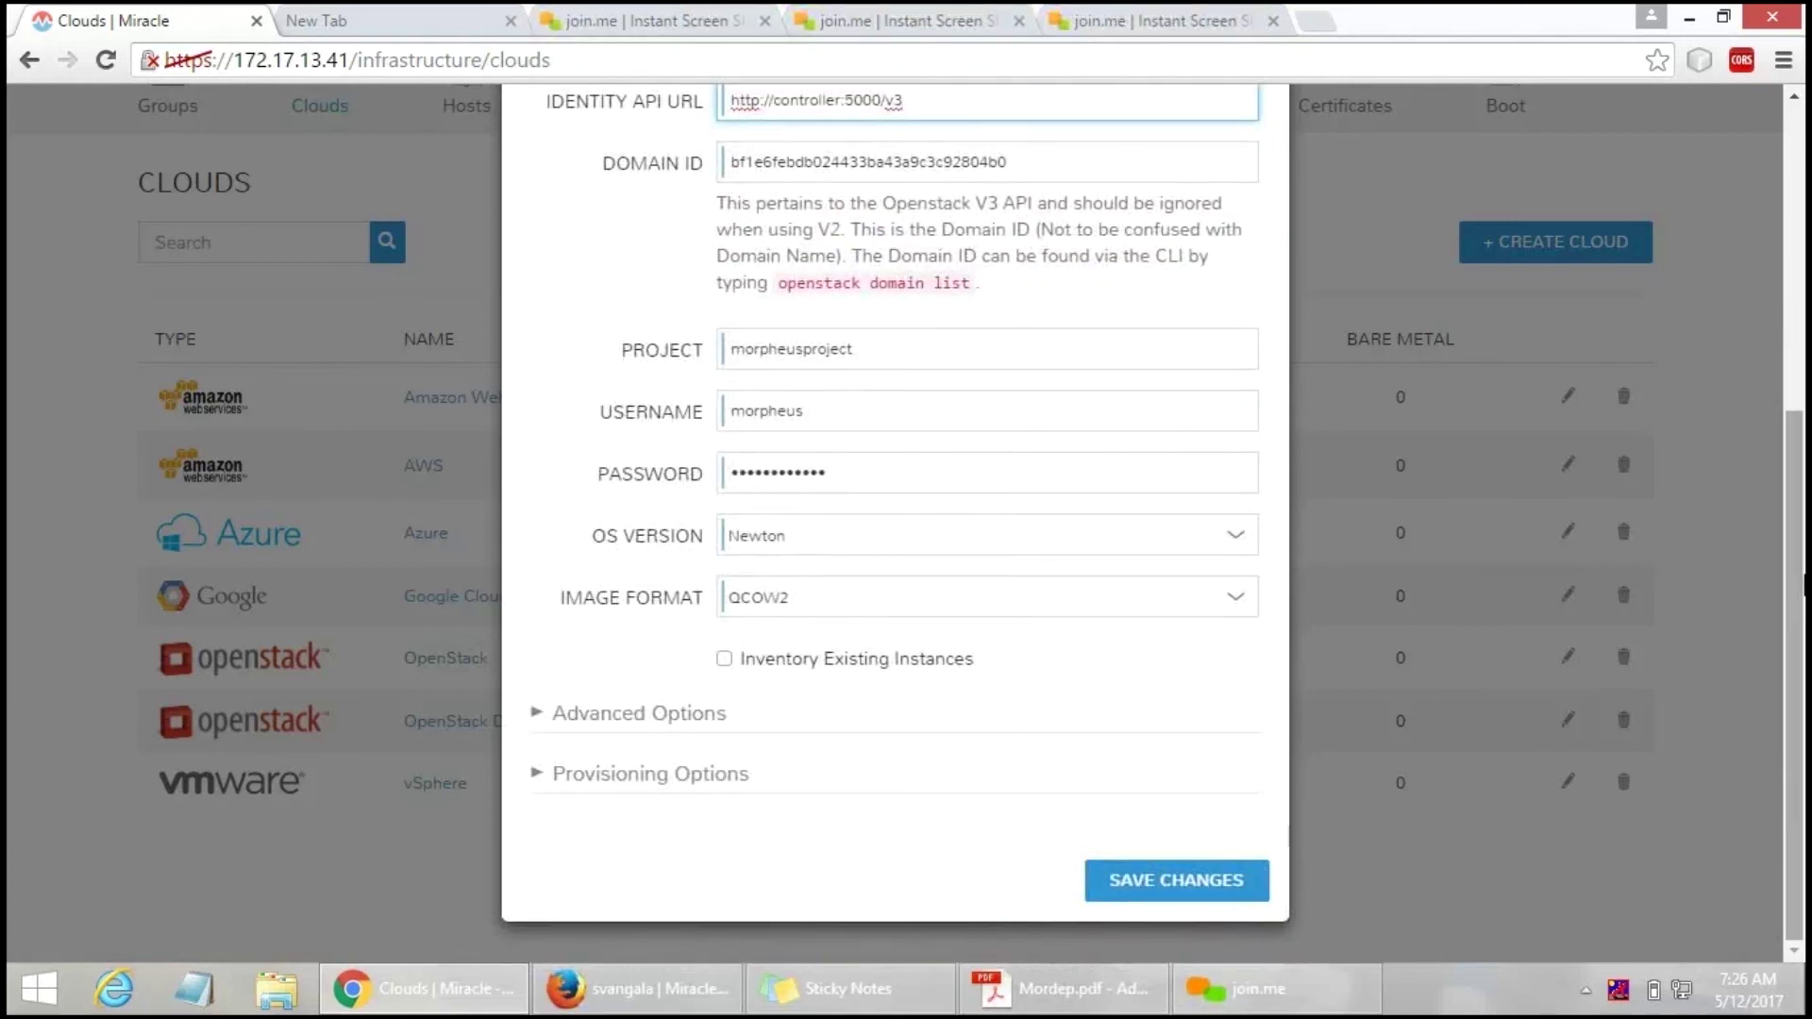
{"action": "left_click", "coordinate": [1171, 887]}
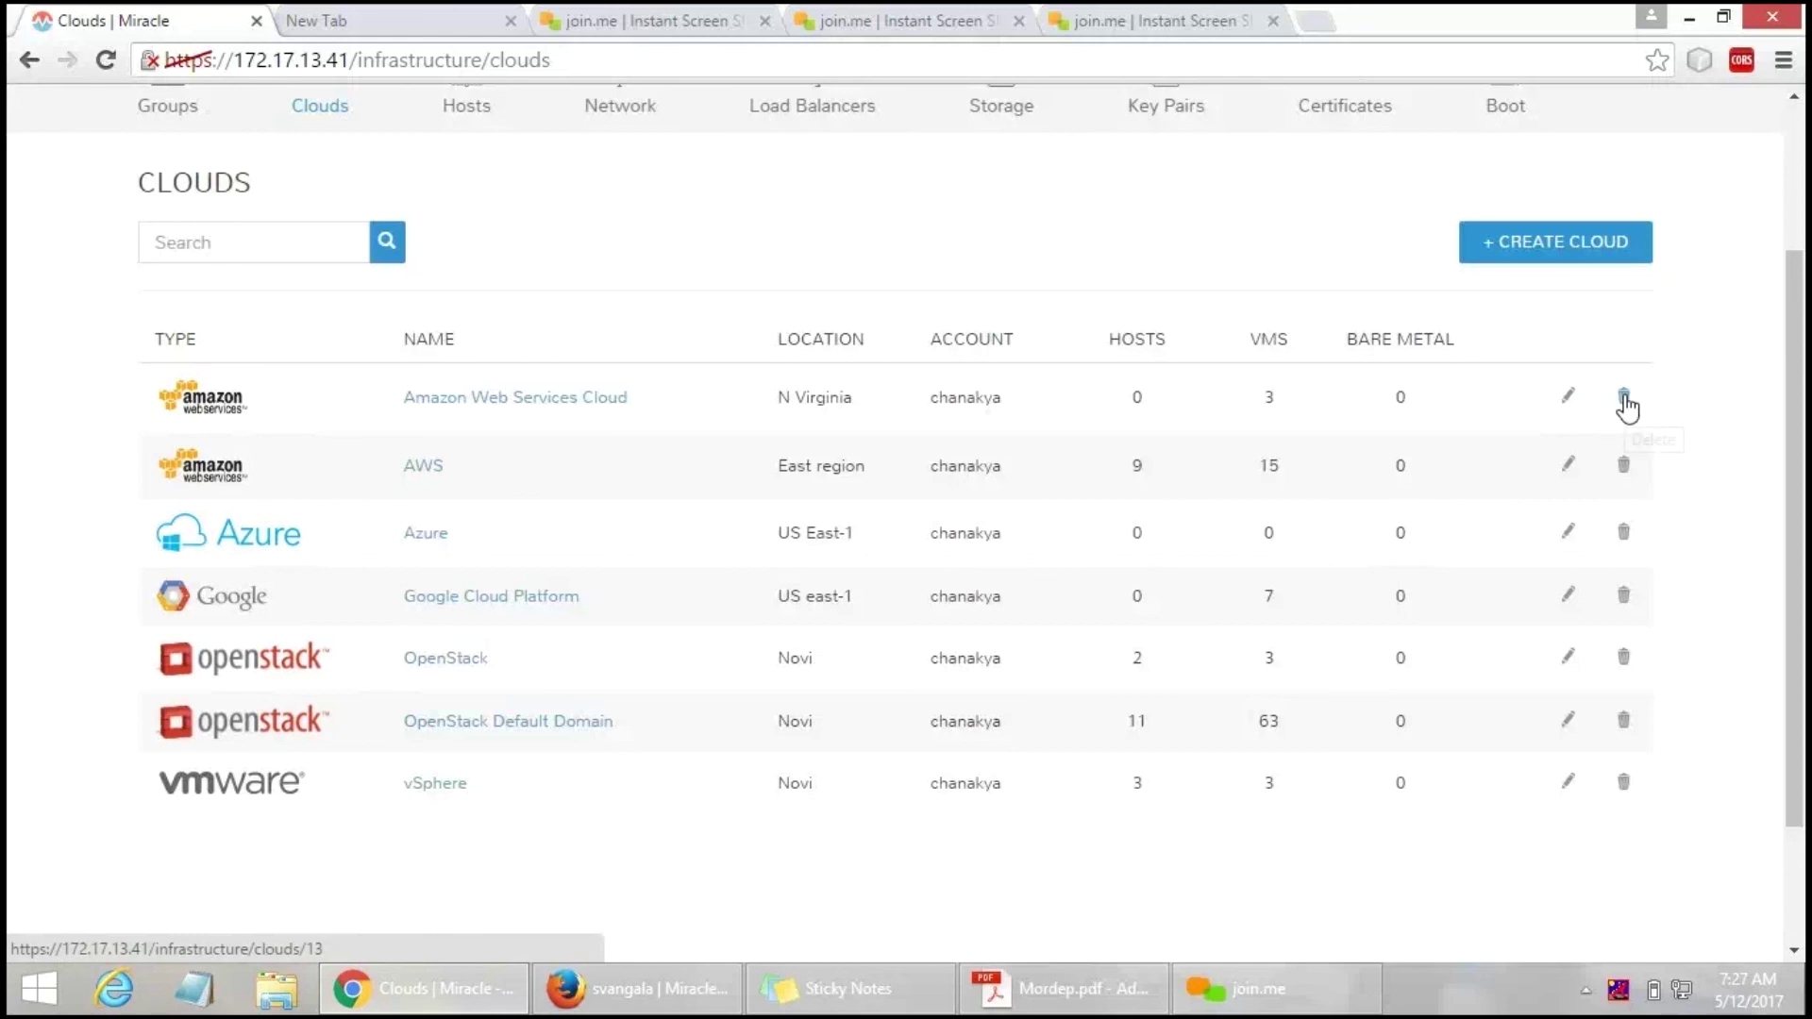
Open the Amazon Web Services Cloud's settings for a brief look and close them without saving.
{"action": "left_click", "coordinate": [1568, 398]}
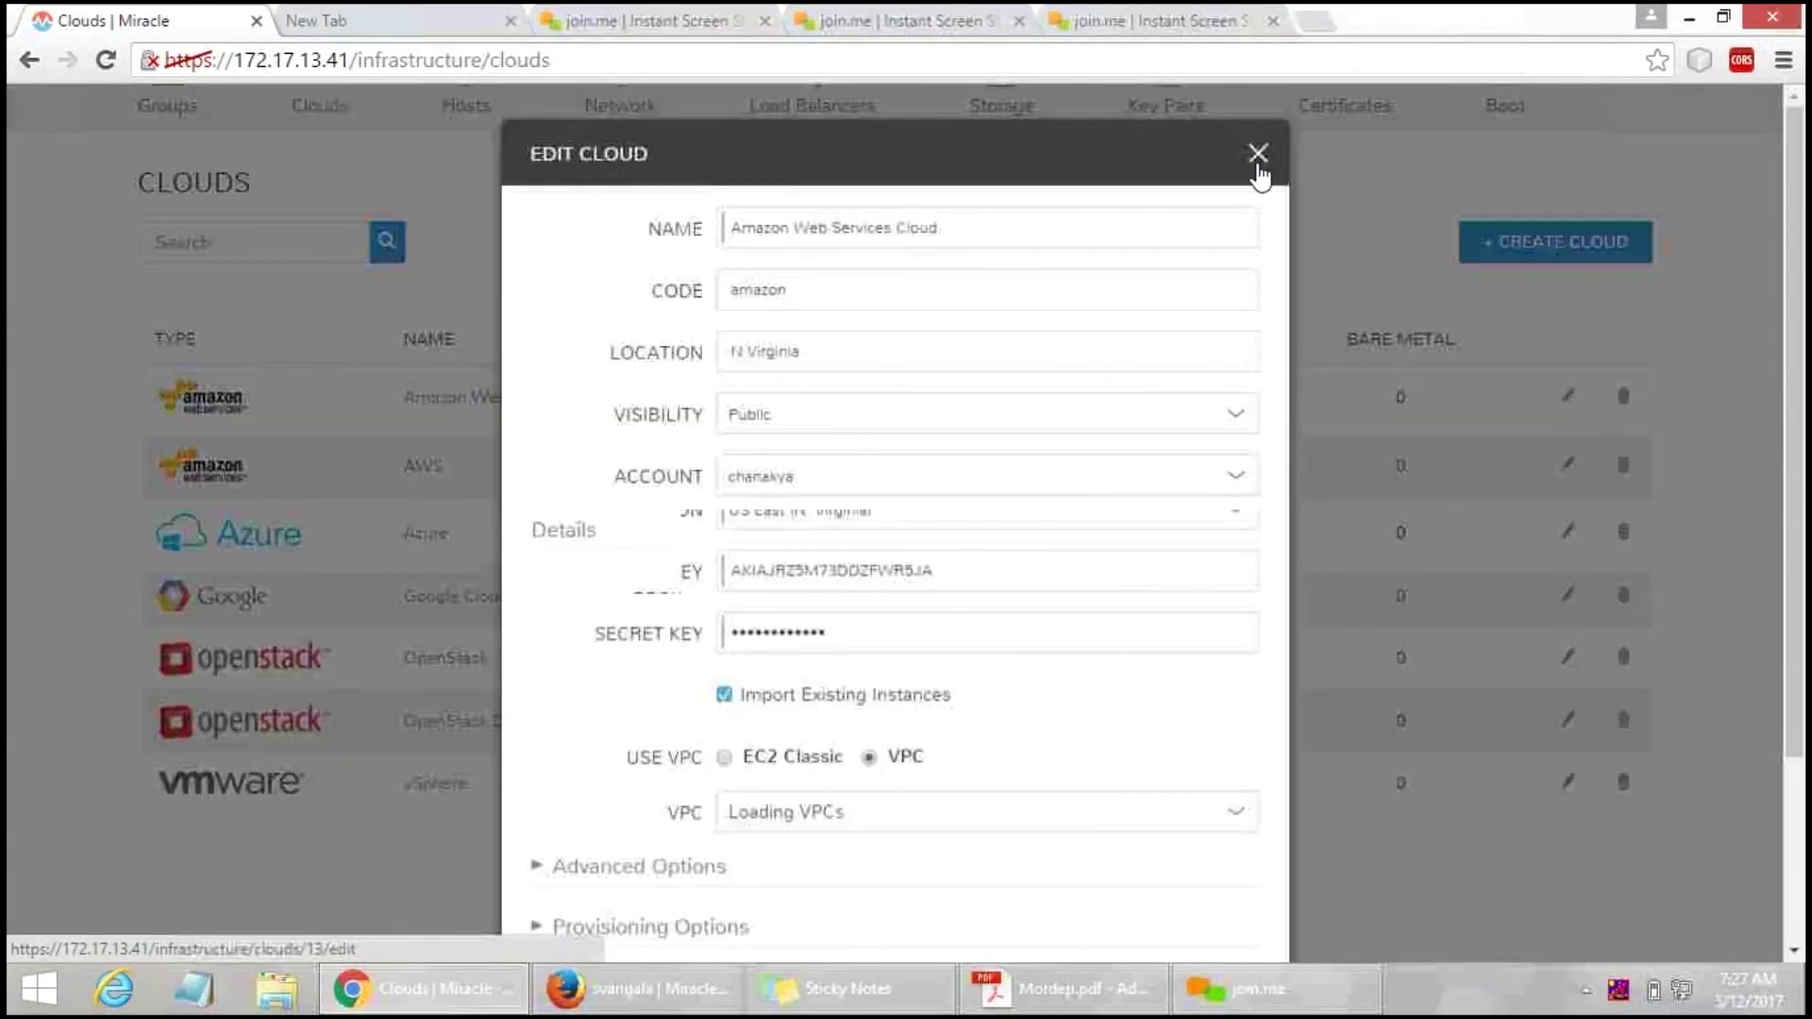
{"action": "left_click", "coordinate": [1257, 157]}
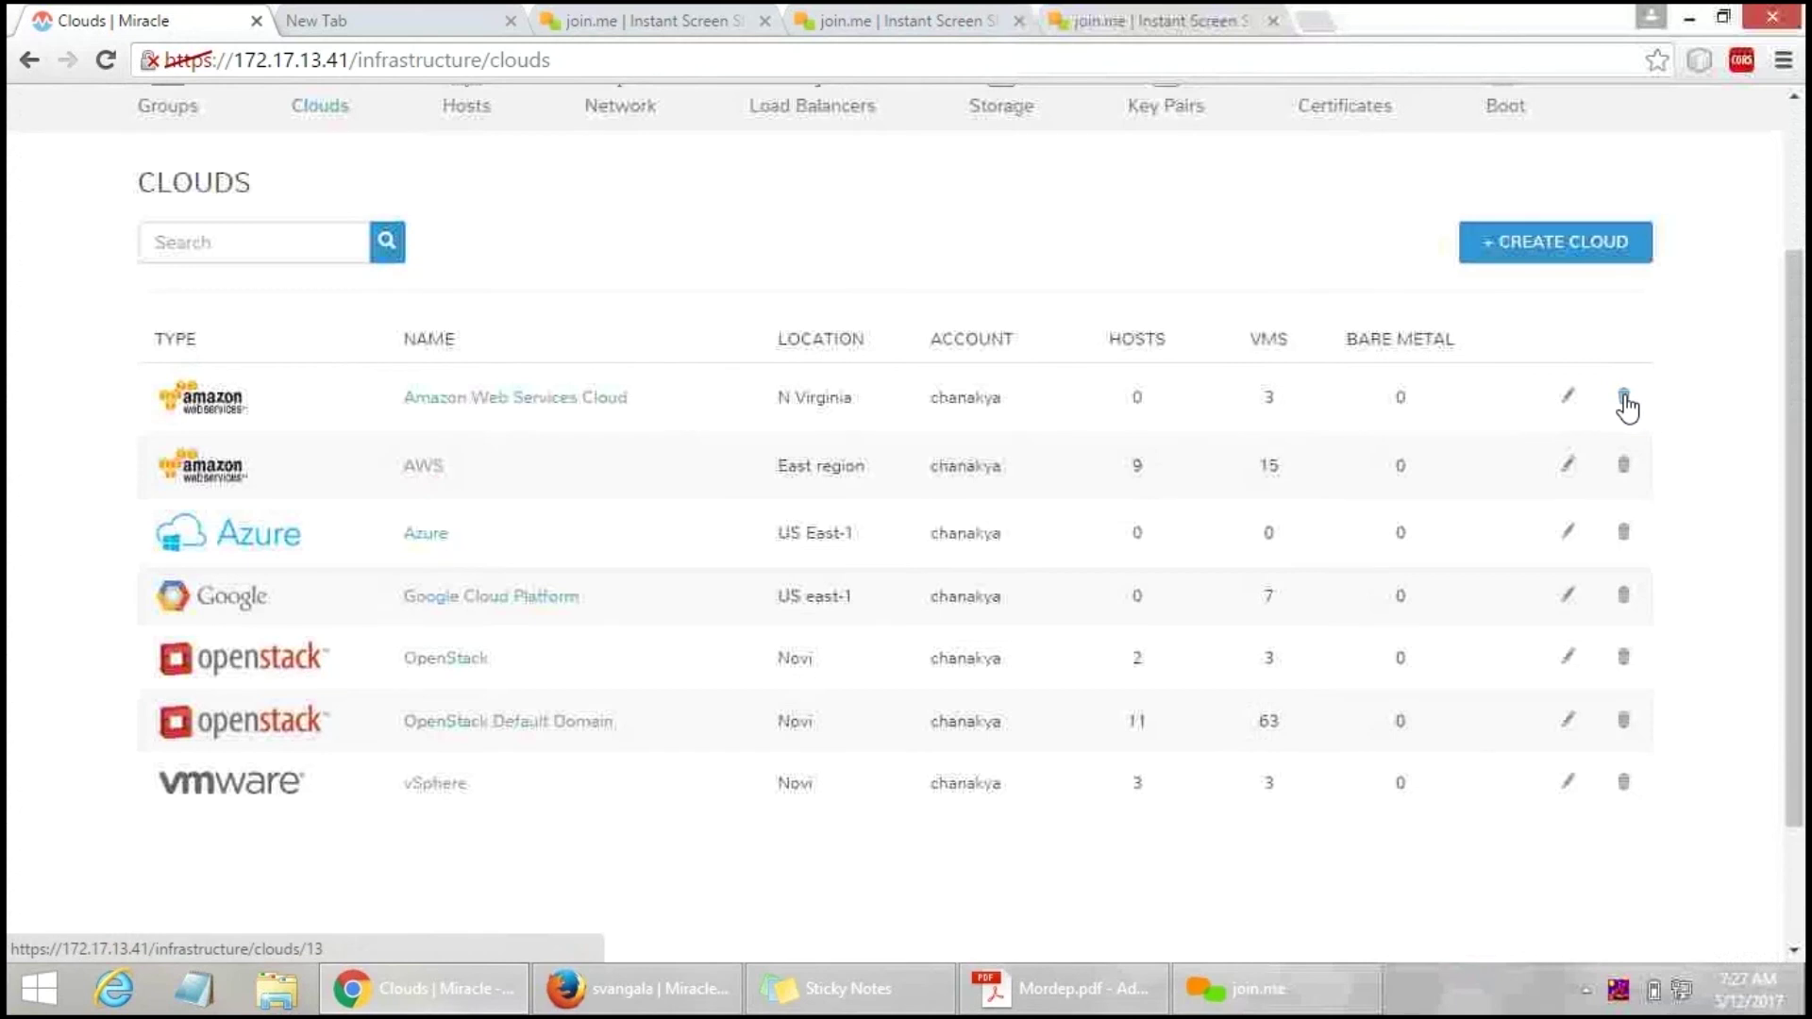